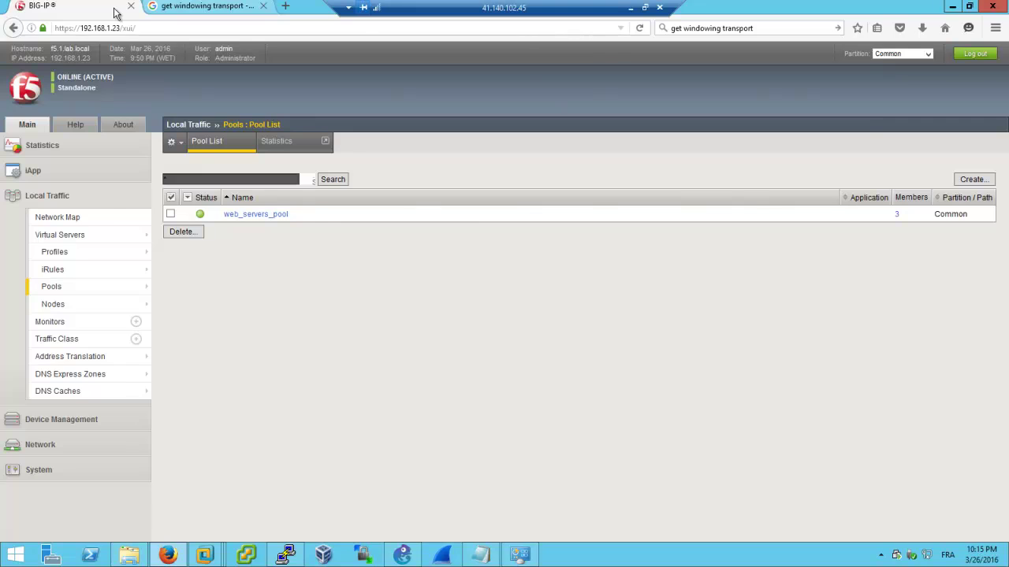
# - Log in again to the BIG-IP Configuration Utility with the saved credentials
pyautogui.click(110, 11)
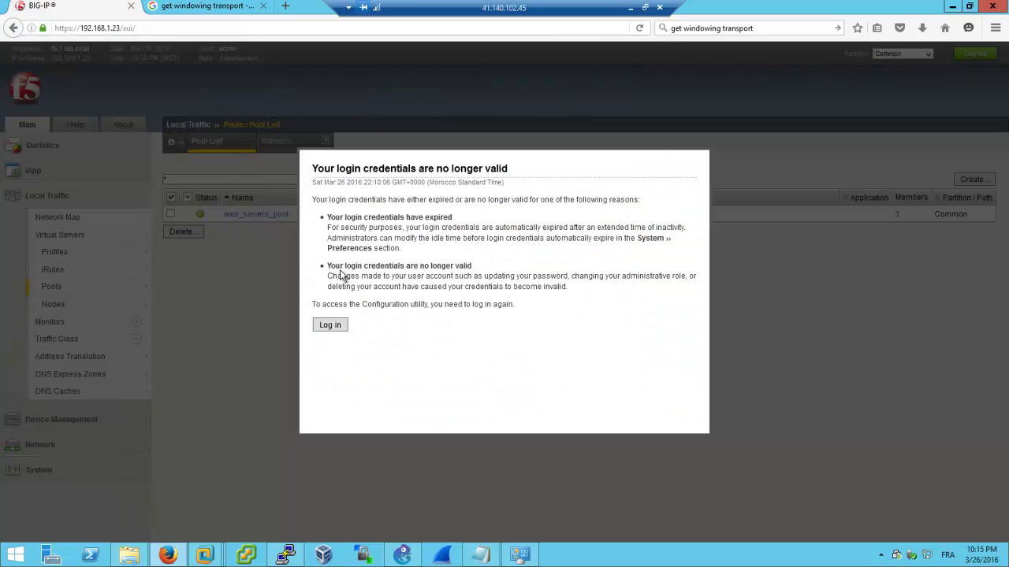
pyautogui.click(330, 325)
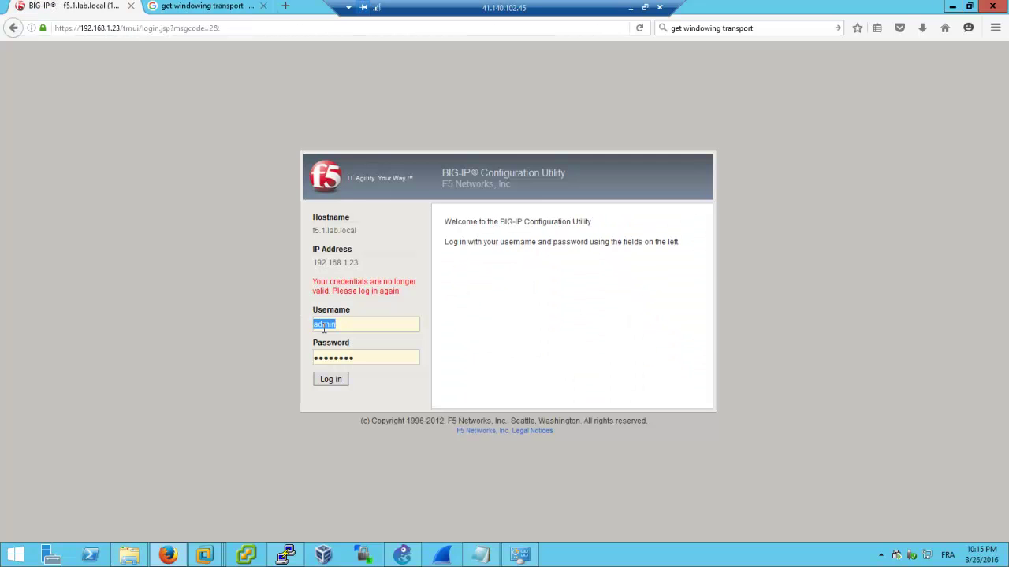
pyautogui.click(330, 379)
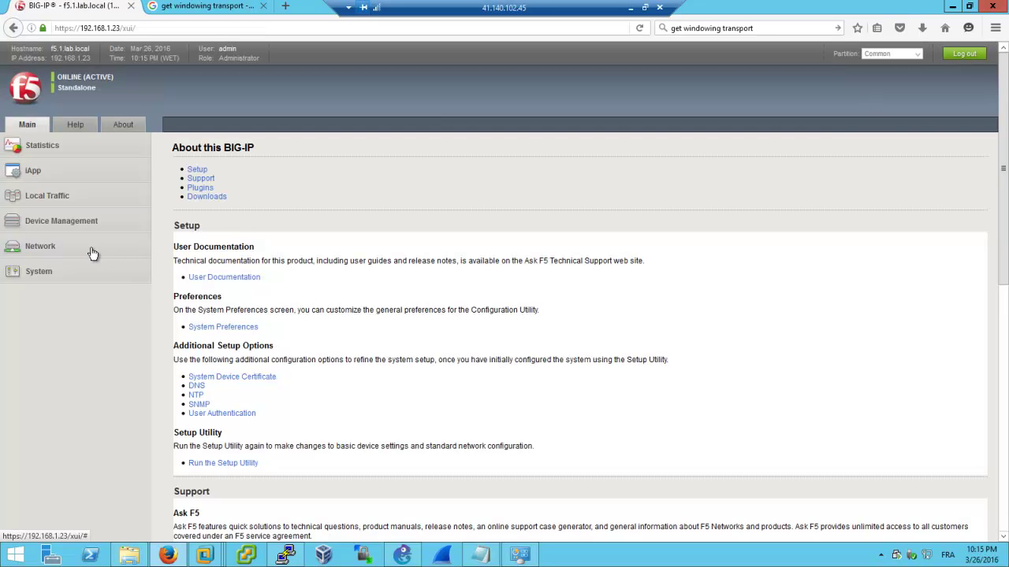
# - Open the Local Traffic node list and check the status of server2_apache2
pyautogui.click(88, 248)
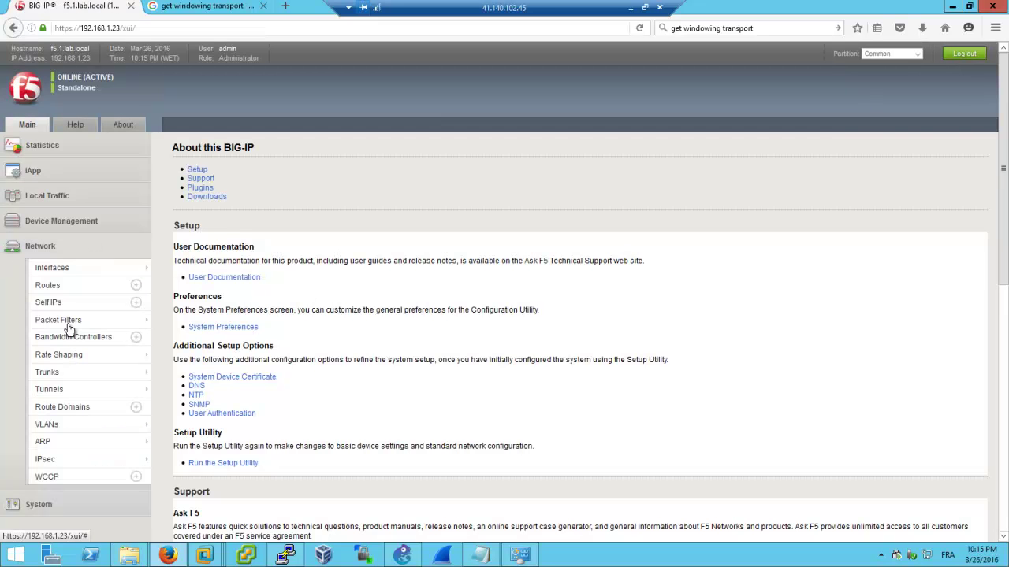
pyautogui.click(65, 221)
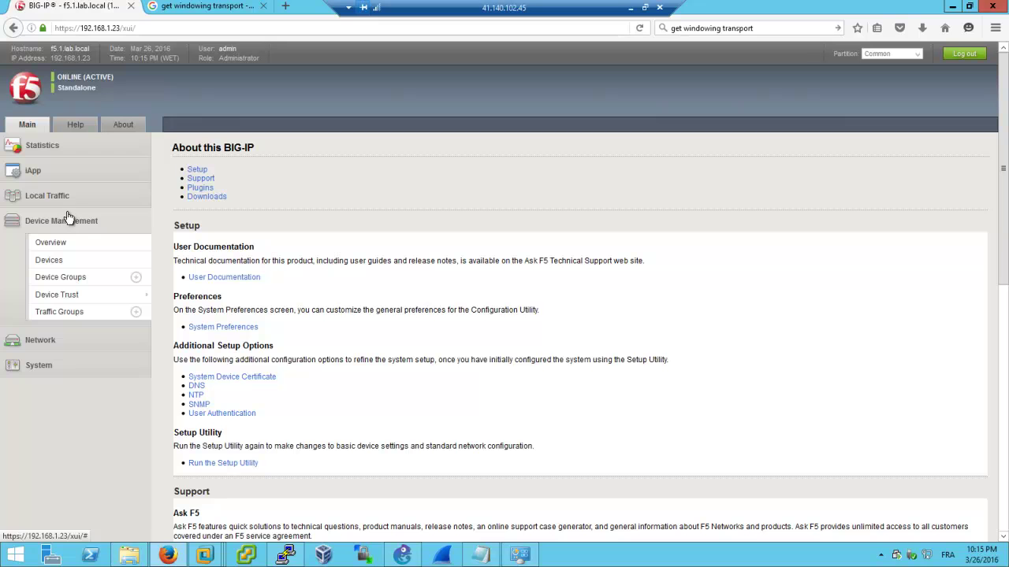
pyautogui.click(69, 197)
pyautogui.moveTo(75, 307)
pyautogui.click(248, 324)
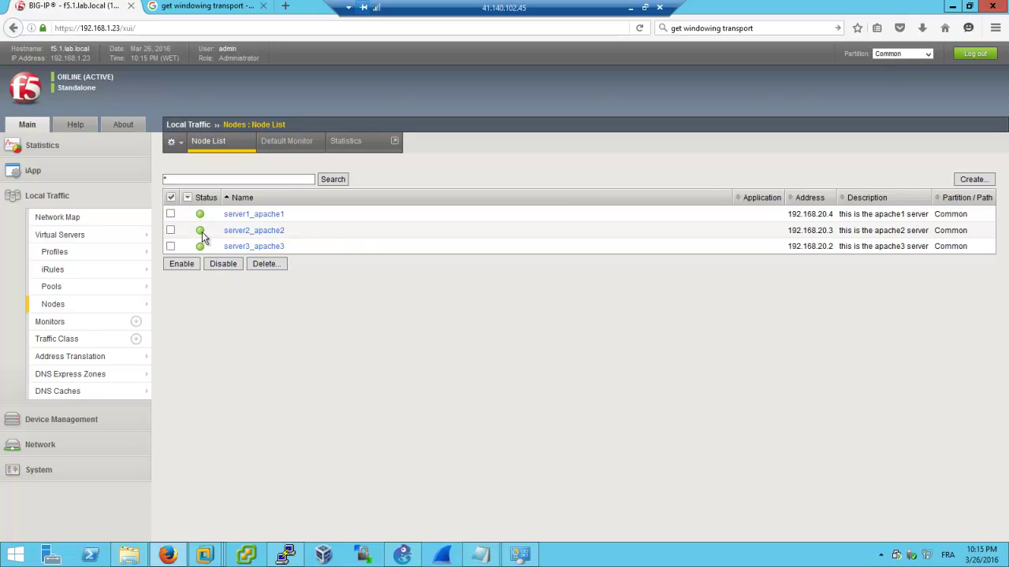
pyautogui.moveTo(199, 230)
# - Switch to the apache2 virtual machine in VMware Workstation
pyautogui.moveTo(205, 555)
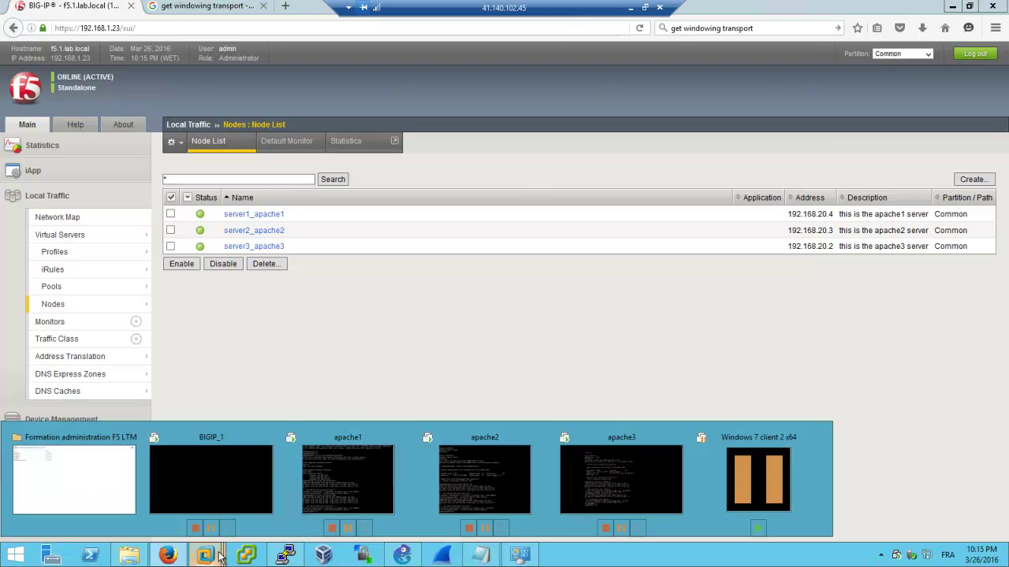
pyautogui.click(498, 462)
pyautogui.rightClick(446, 52)
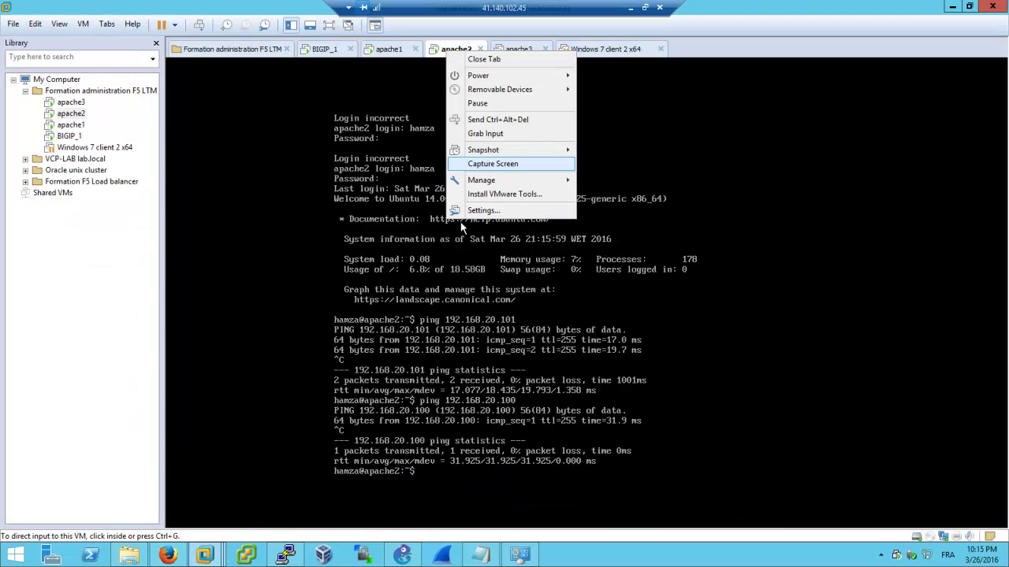
pyautogui.click(465, 211)
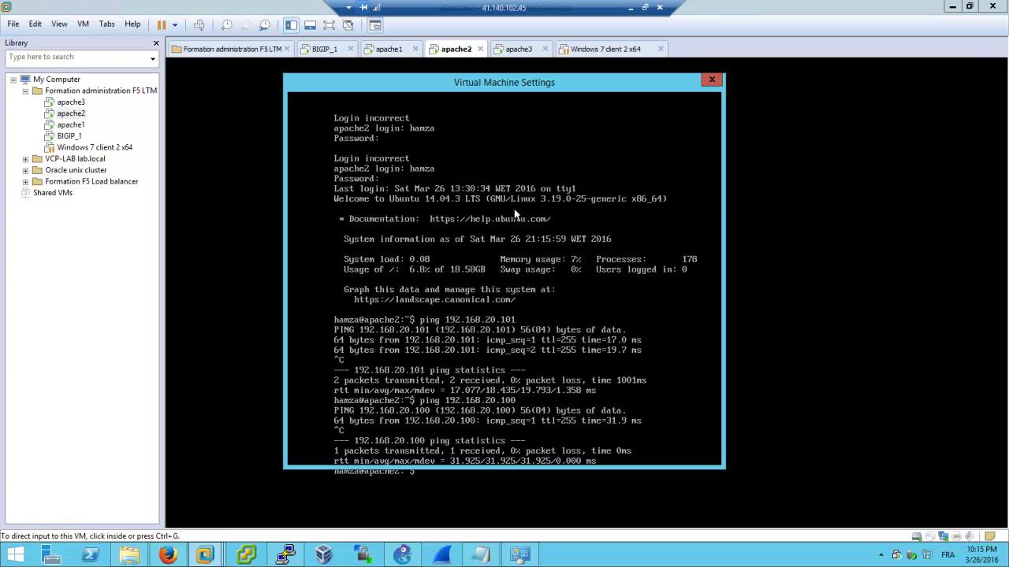
pyautogui.click(713, 80)
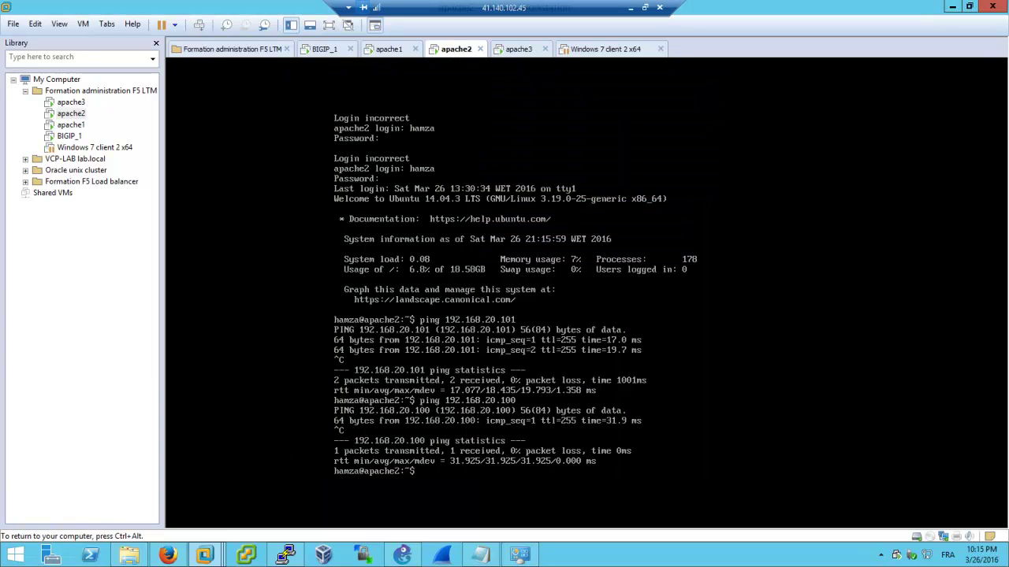
# - Shut down the apache2 server from its console with "sudo shutdown -h now", entering the sudo password
pyautogui.press('Return')
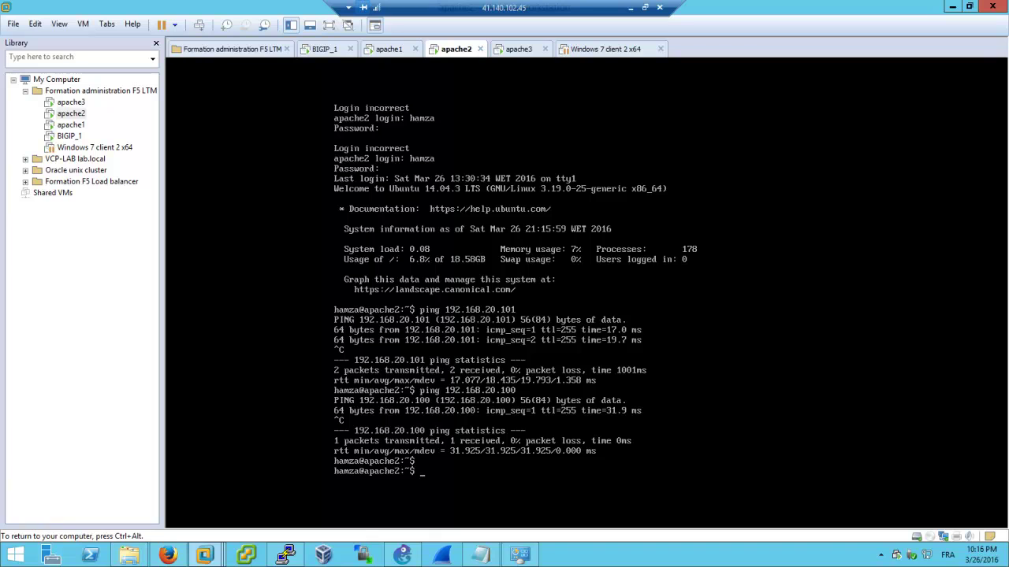
pyautogui.press('Return')
pyautogui.write('sudo')
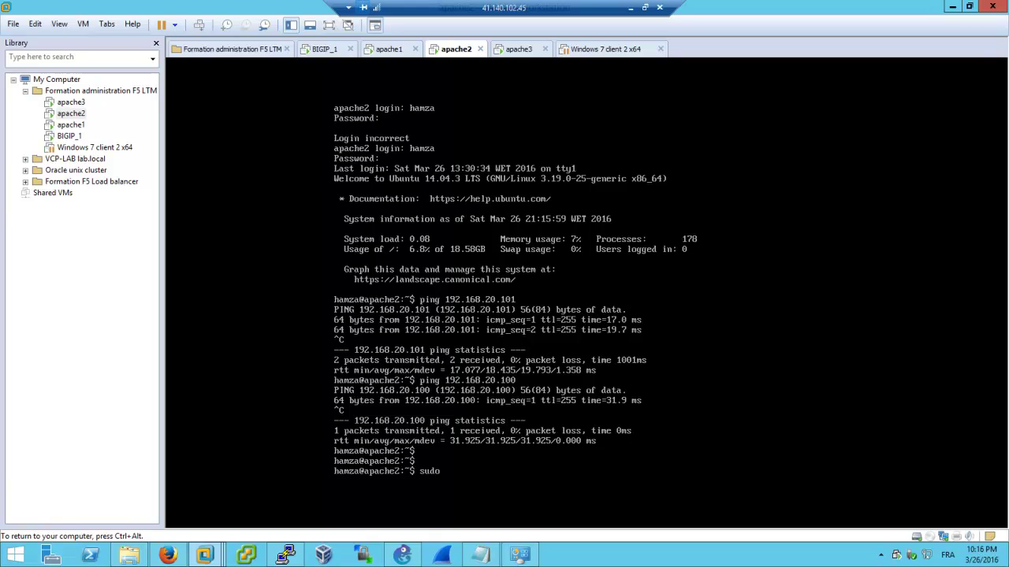
pyautogui.write(' shutdown -h now')
pyautogui.press('Return')
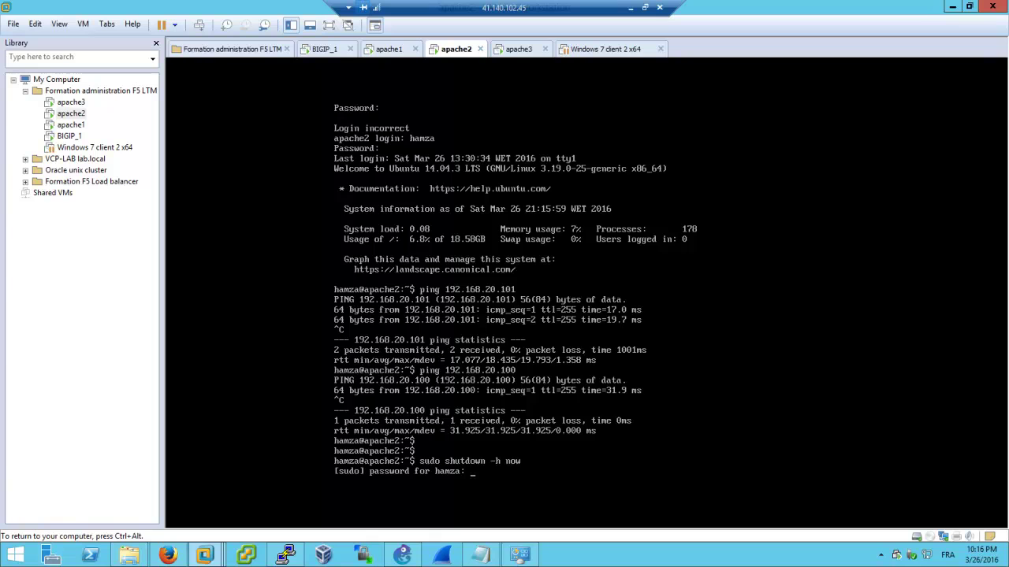
pyautogui.press('Return')
pyautogui.hotkey('ctrl', 'alt')
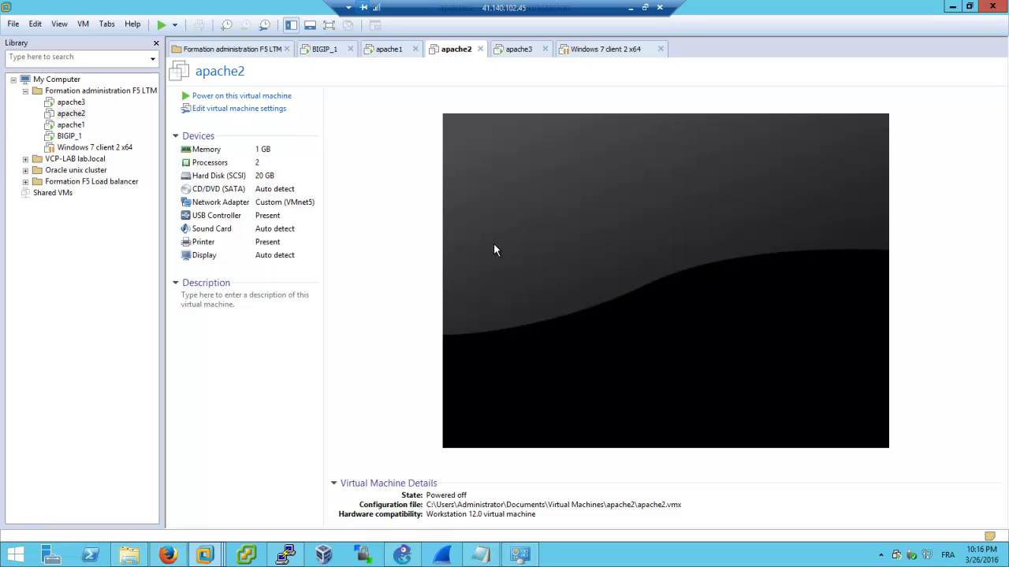
# - Switch back to BIG-IP in Firefox, reload the node list and check the status of server2_apache2
pyautogui.click(168, 555)
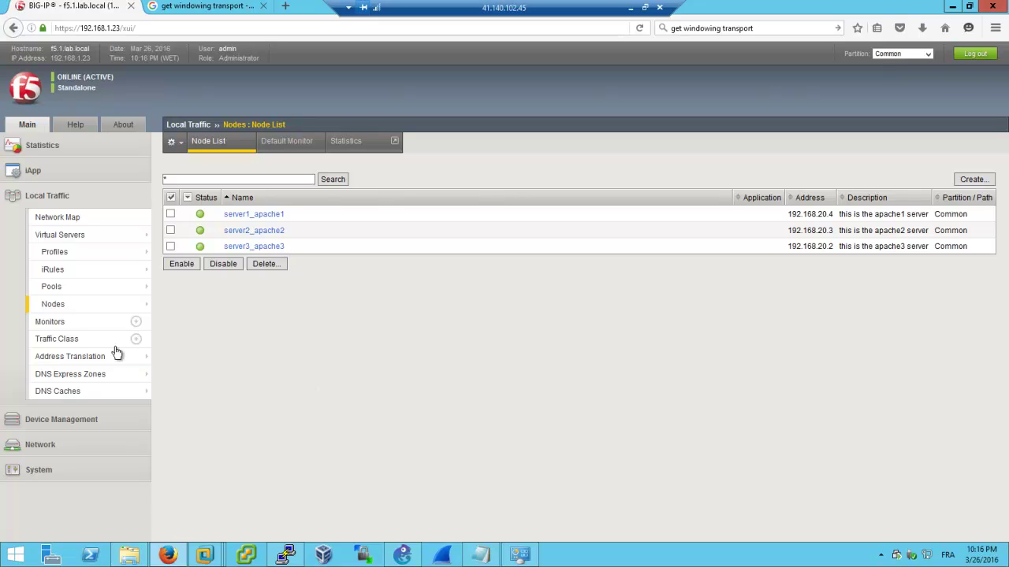
pyautogui.moveTo(92, 307)
pyautogui.click(93, 306)
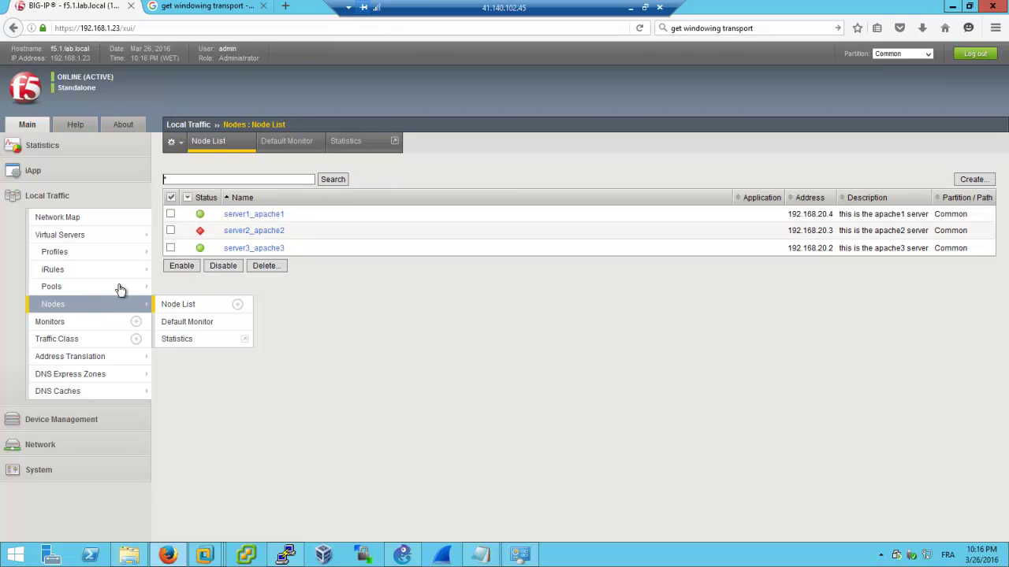
pyautogui.moveTo(201, 235)
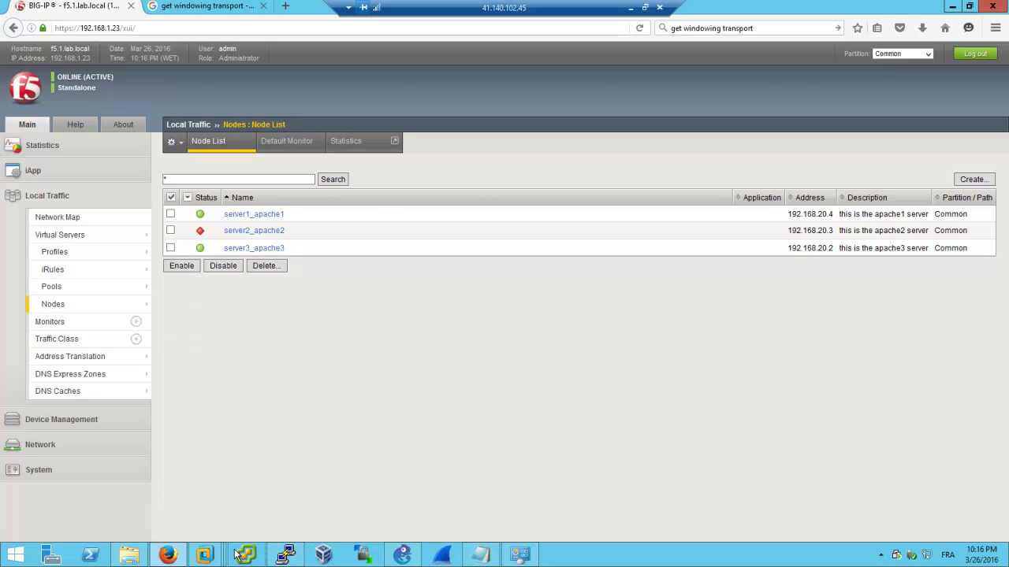
# - Power on the apache2 virtual machine in VMware Workstation and return to BIG-IP in Firefox
pyautogui.moveTo(206, 554)
pyautogui.click(490, 477)
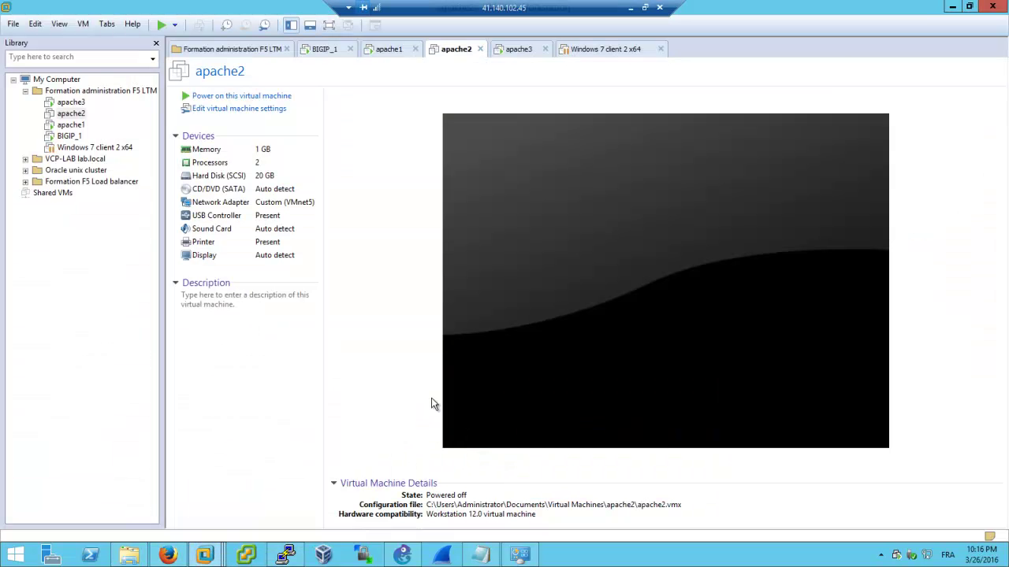
pyautogui.click(231, 96)
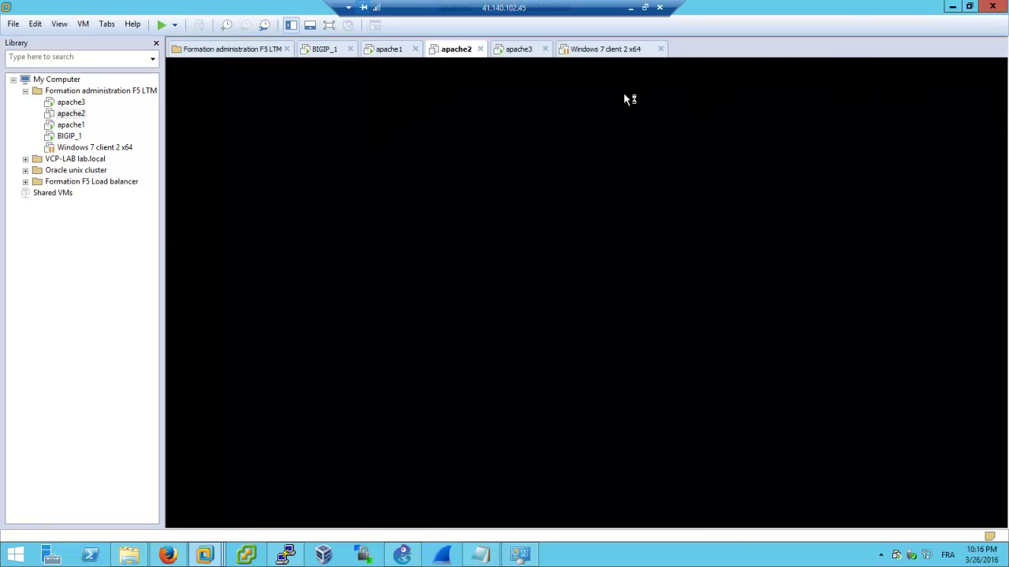
pyautogui.click(953, 6)
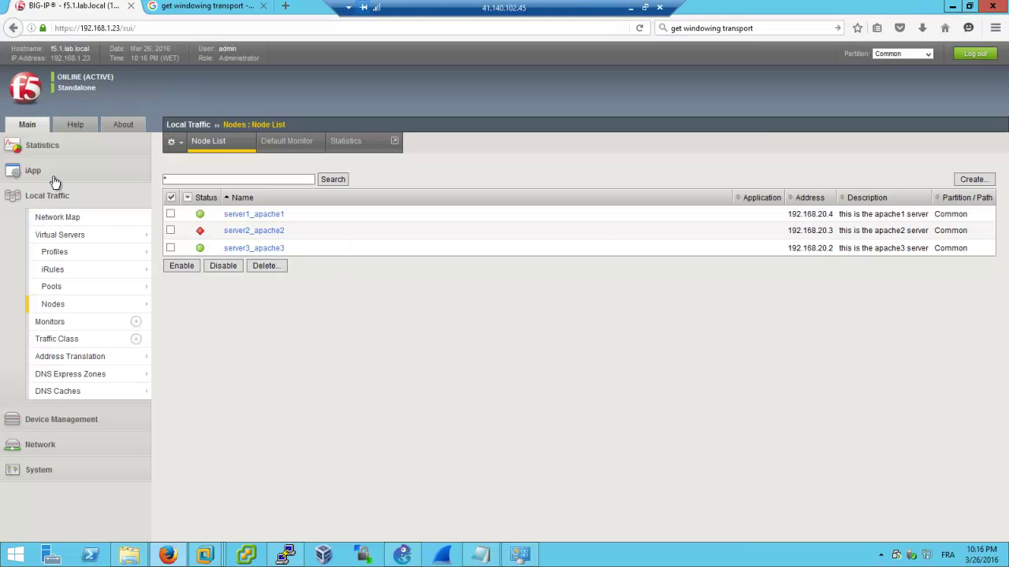
# - Start a new Local Traffic virtual server and name it vs_1_webservers
pyautogui.click(77, 240)
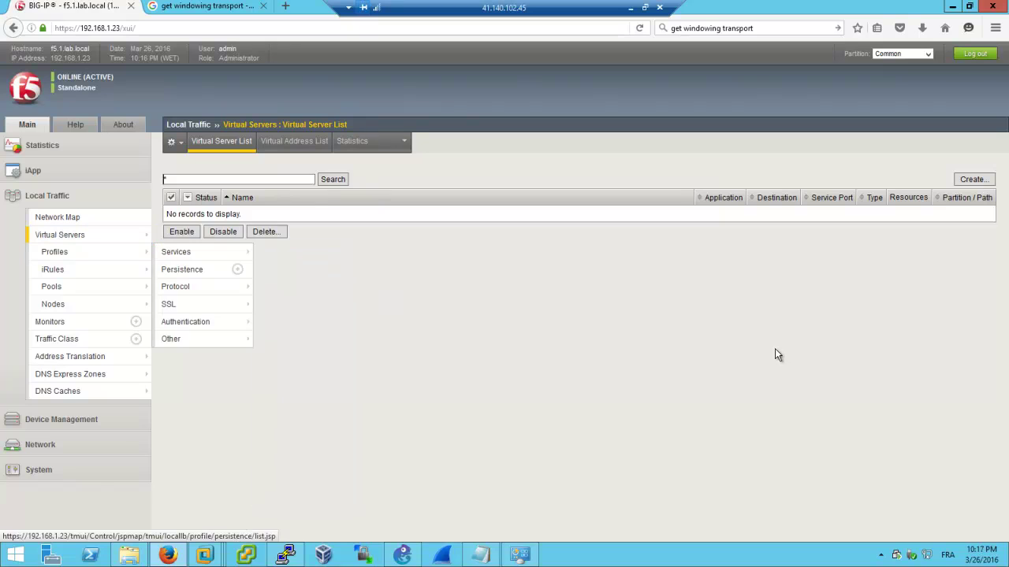
pyautogui.click(971, 179)
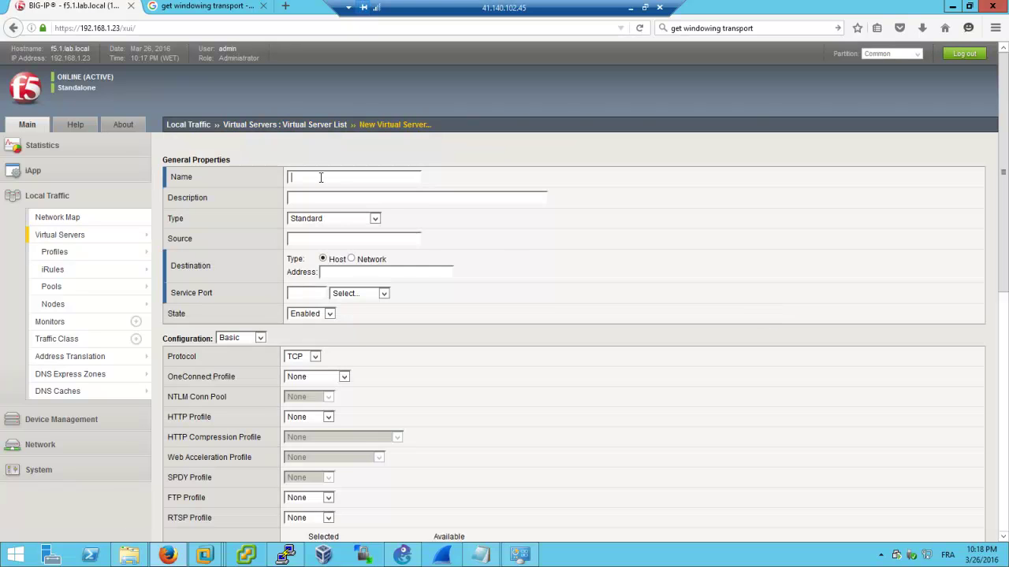
pyautogui.click(320, 177)
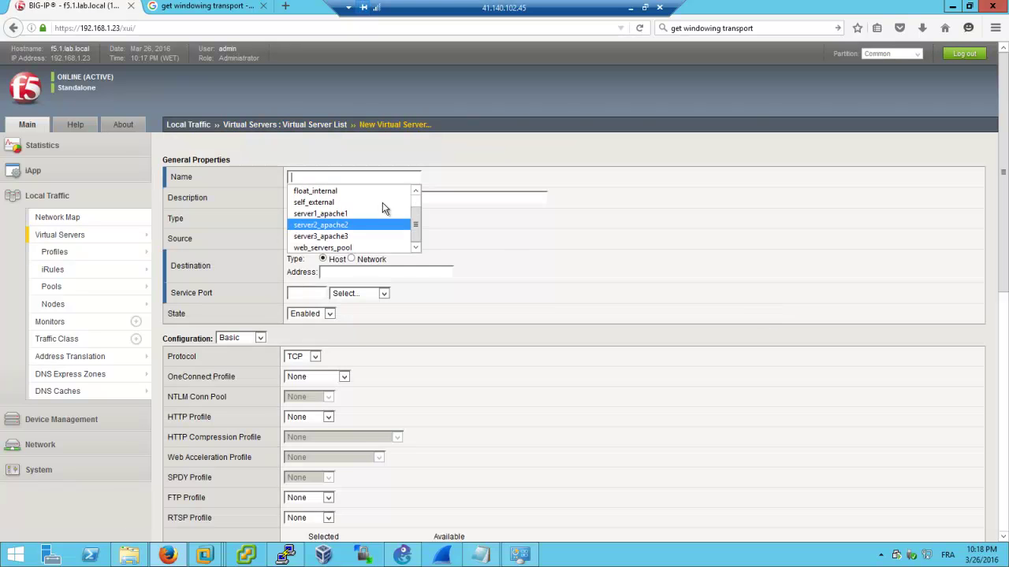
pyautogui.click(387, 175)
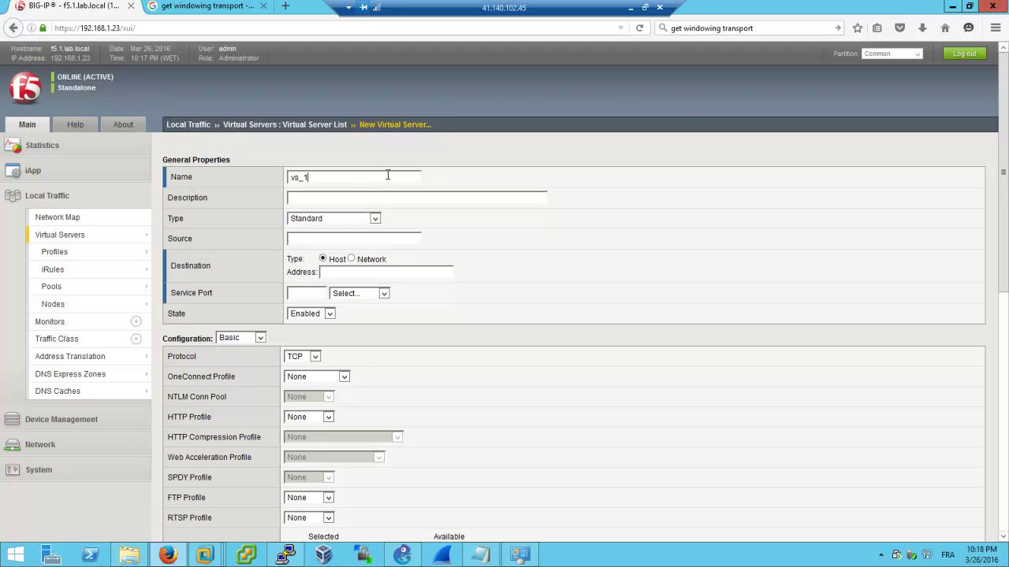
pyautogui.write('vs_1_webservers')
# - Set the destination address to 192.168.50.200, consult the GNS3 topology, and set the service port to 80 (HTTP)
pyautogui.click(352, 271)
pyautogui.write('192.168.50.200')
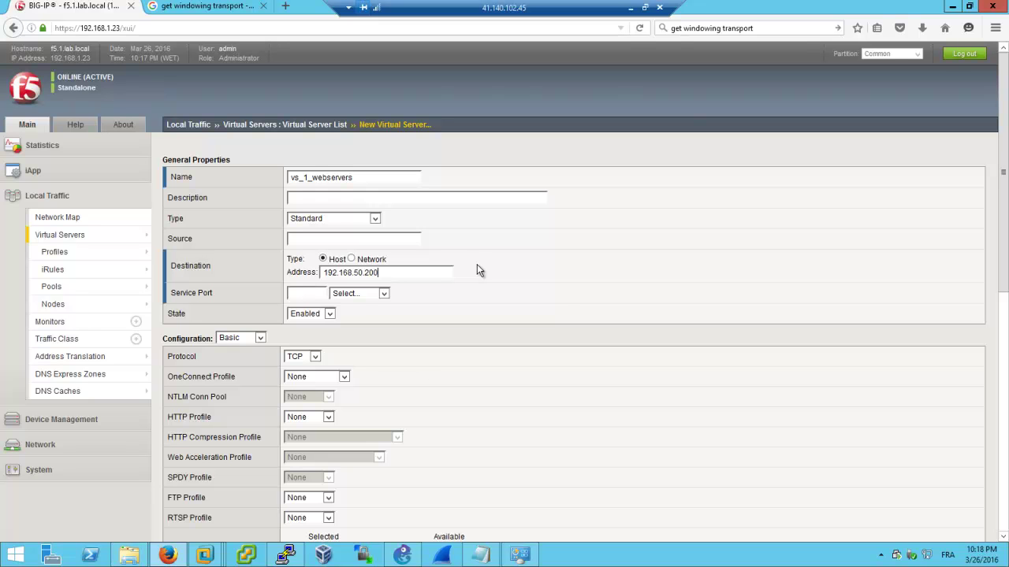
pyautogui.click(402, 555)
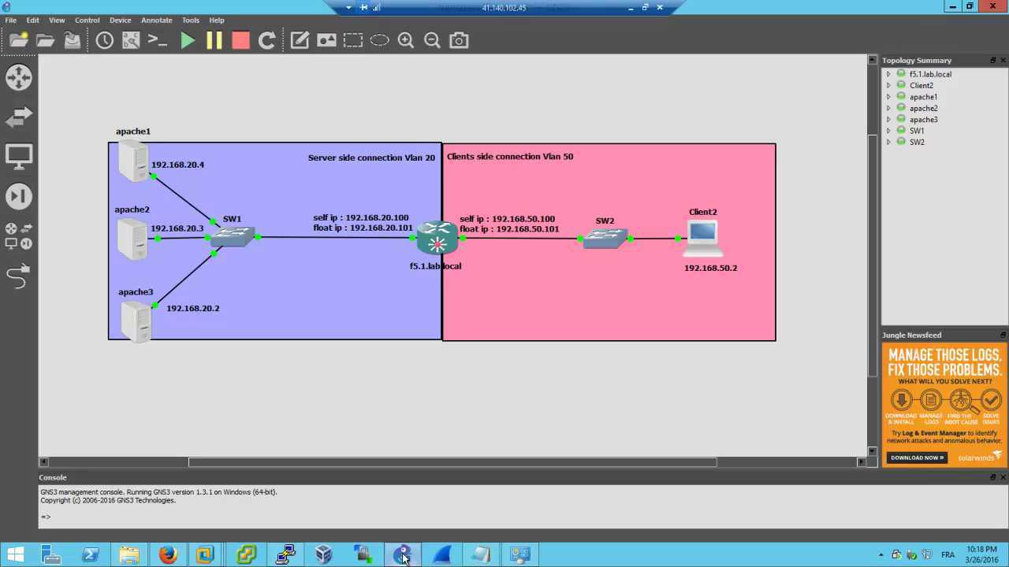
pyautogui.click(402, 554)
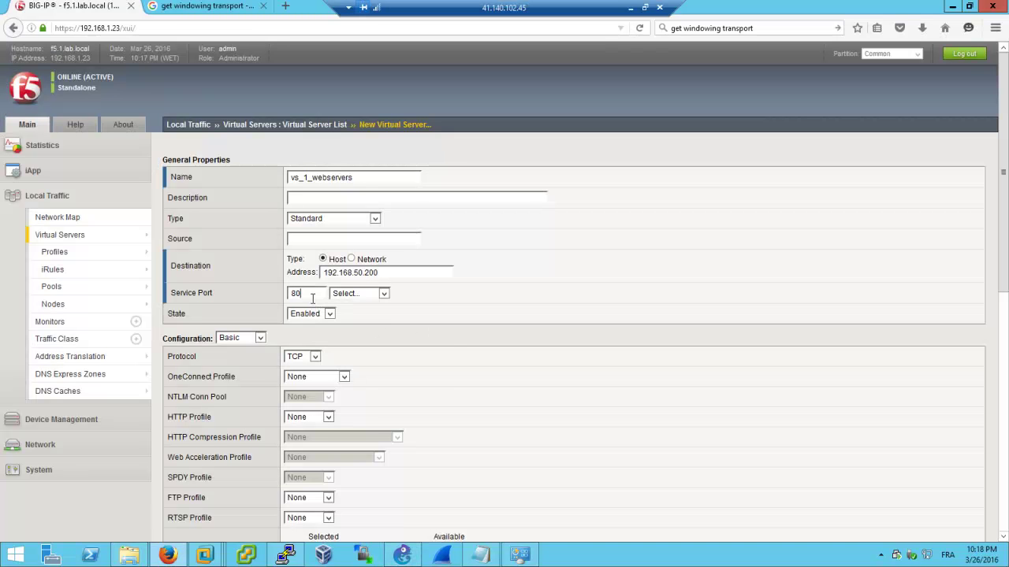
pyautogui.click(353, 317)
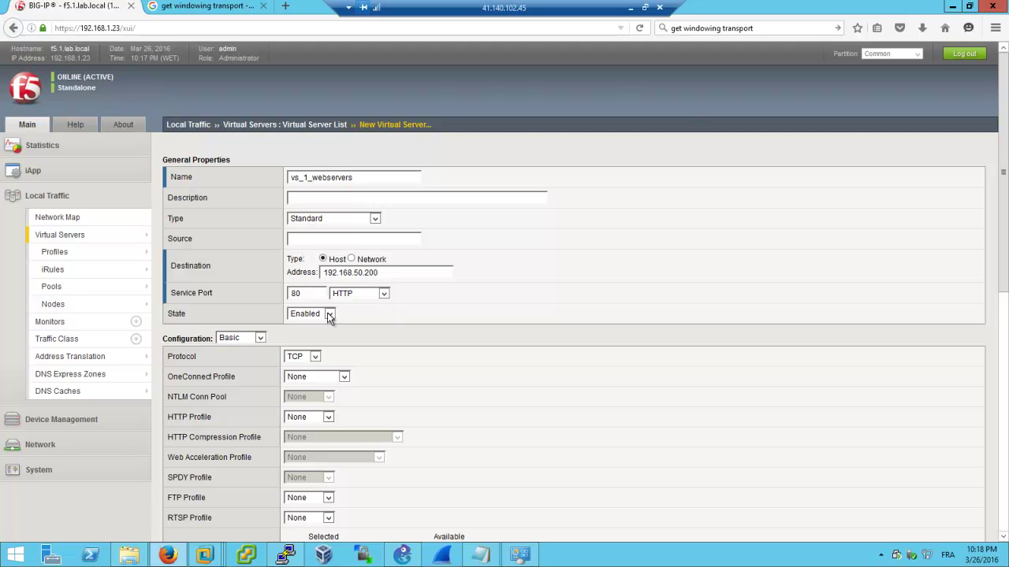
pyautogui.click(329, 315)
pyautogui.click(392, 317)
# - Keep TCP as the protocol and None as the OneConnect profile, and set the HTTP profile to http
pyautogui.scroll(-3, 424, 343)
pyautogui.click(311, 215)
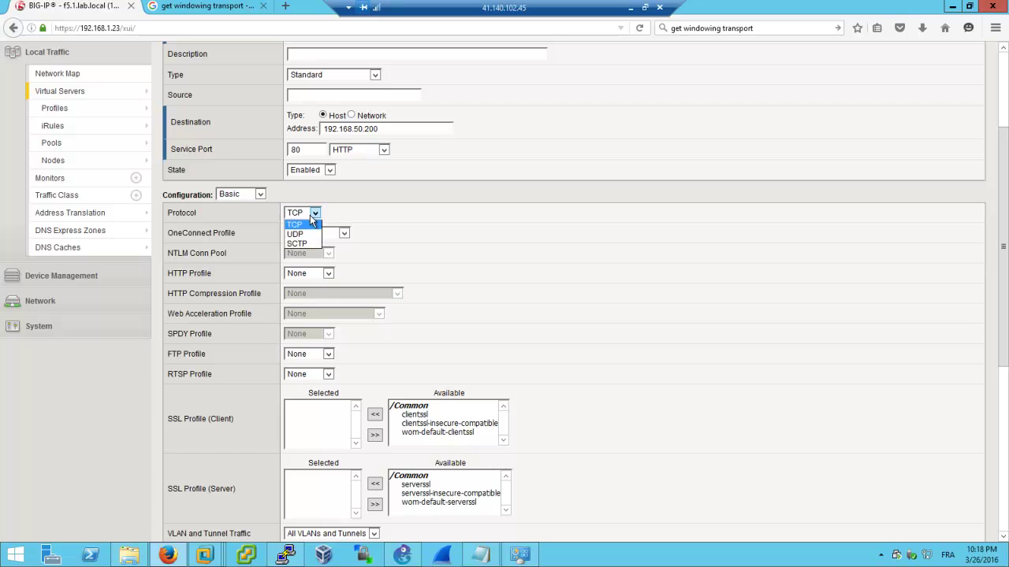
pyautogui.click(312, 225)
pyautogui.click(337, 233)
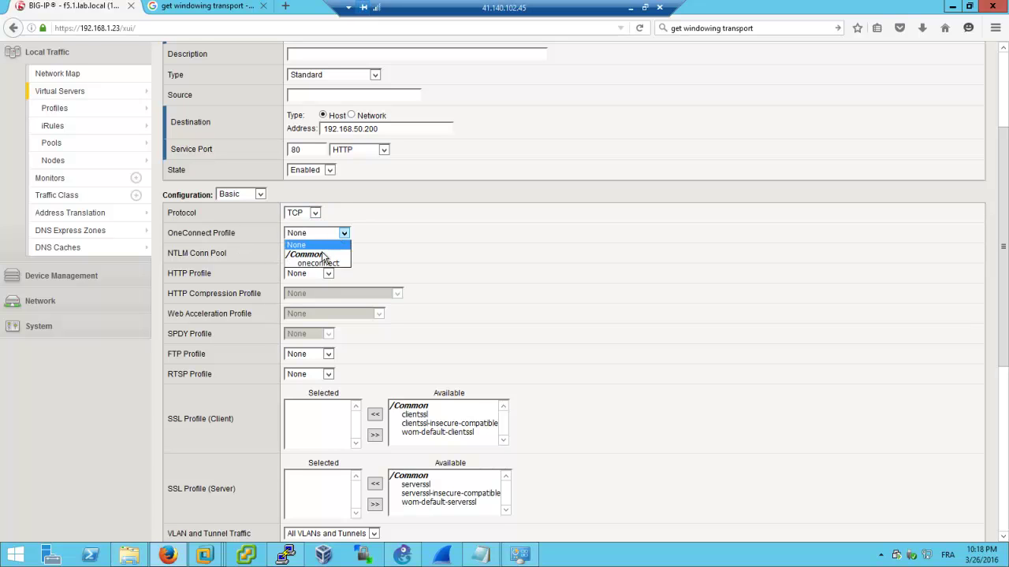
pyautogui.click(386, 252)
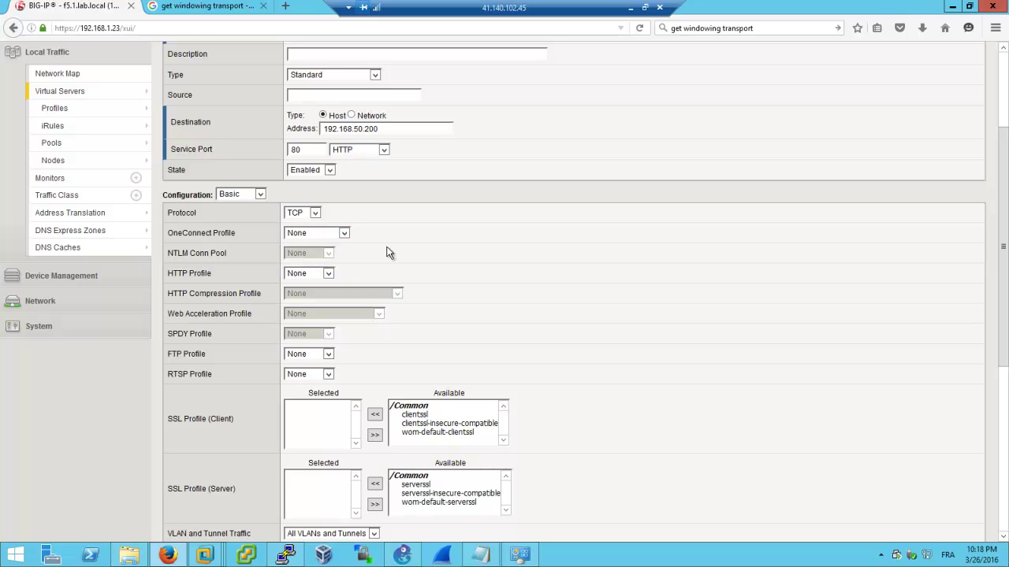
pyautogui.click(326, 273)
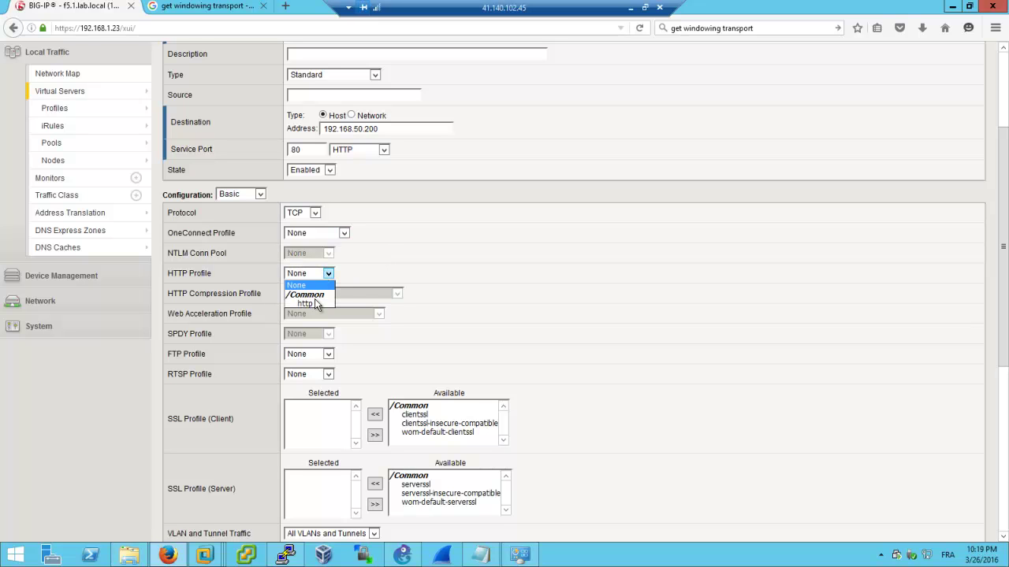
pyautogui.click(316, 304)
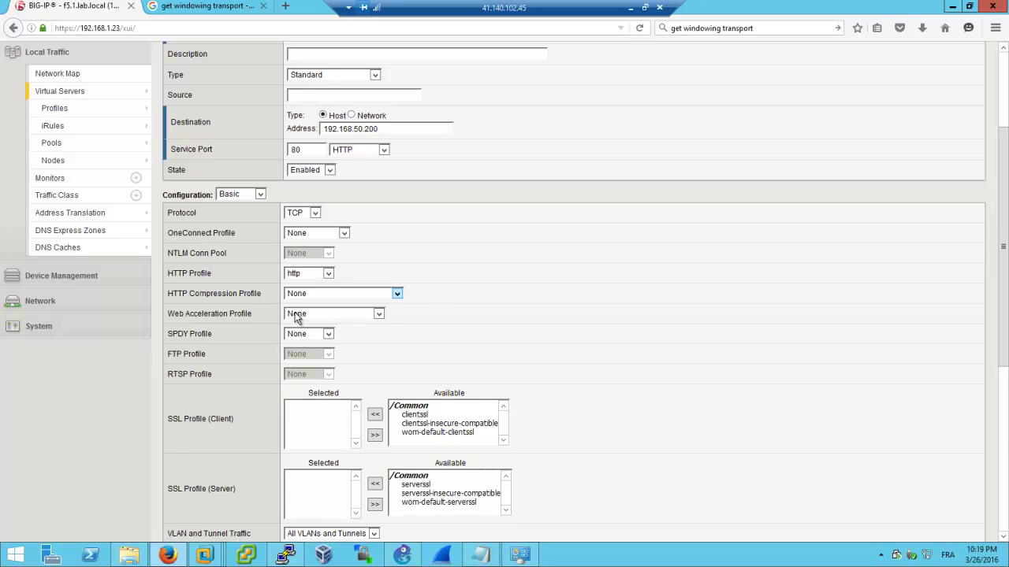
# - Enable VLAN and tunnel traffic for the virtual server only on vlan_externe
pyautogui.scroll(-3, 470, 295)
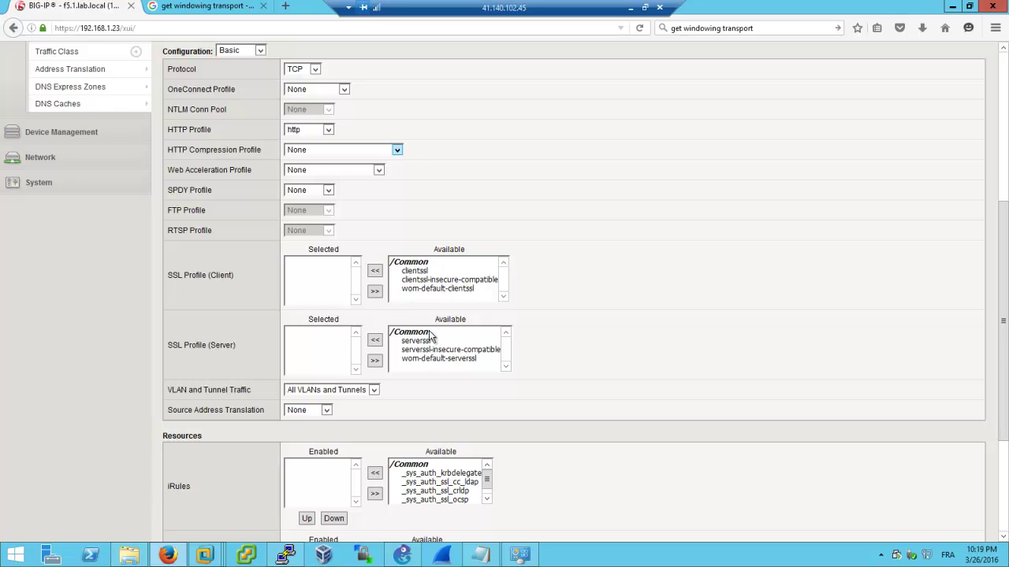
pyautogui.scroll(-2, 434, 337)
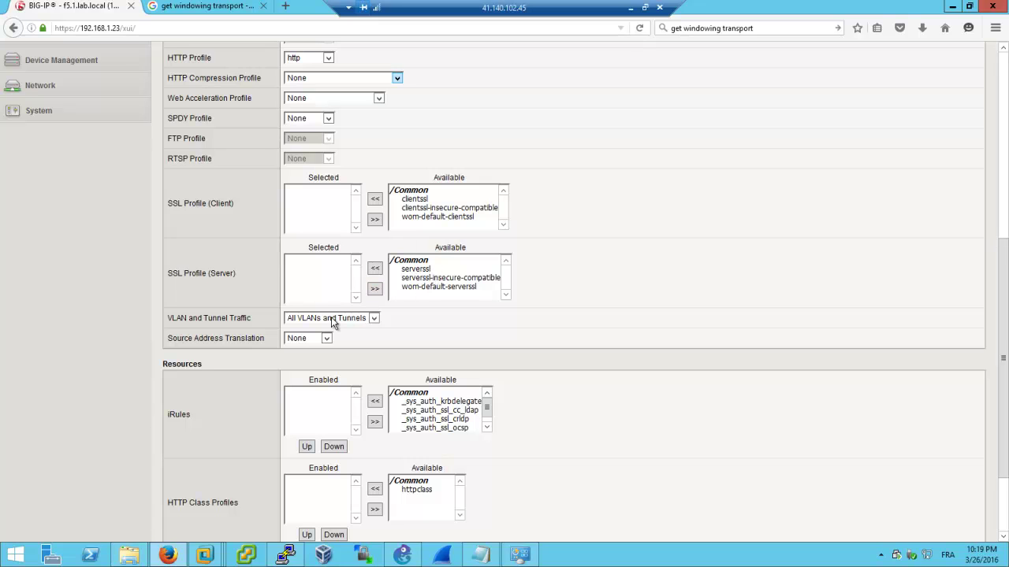
pyautogui.click(356, 318)
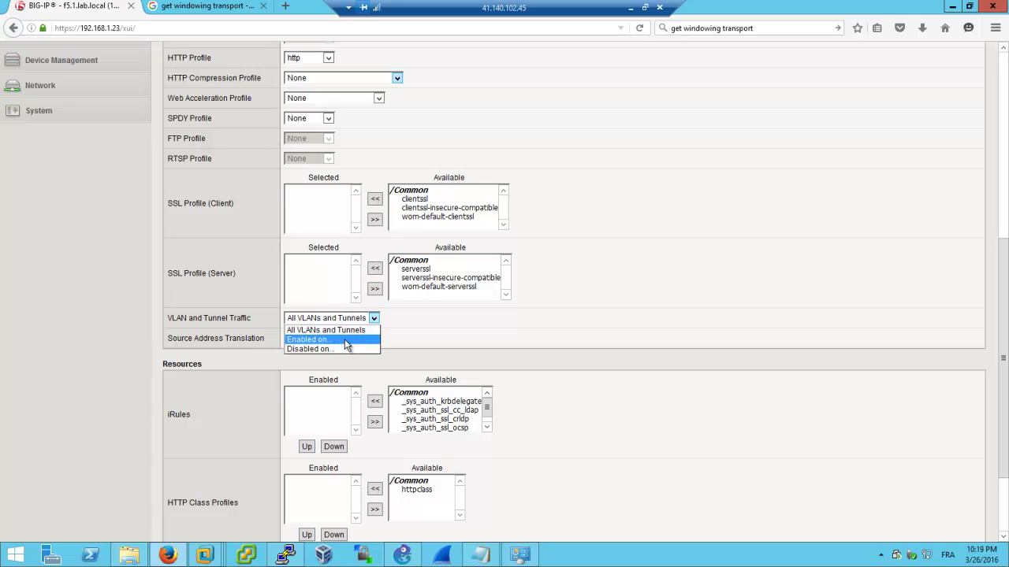
pyautogui.click(348, 339)
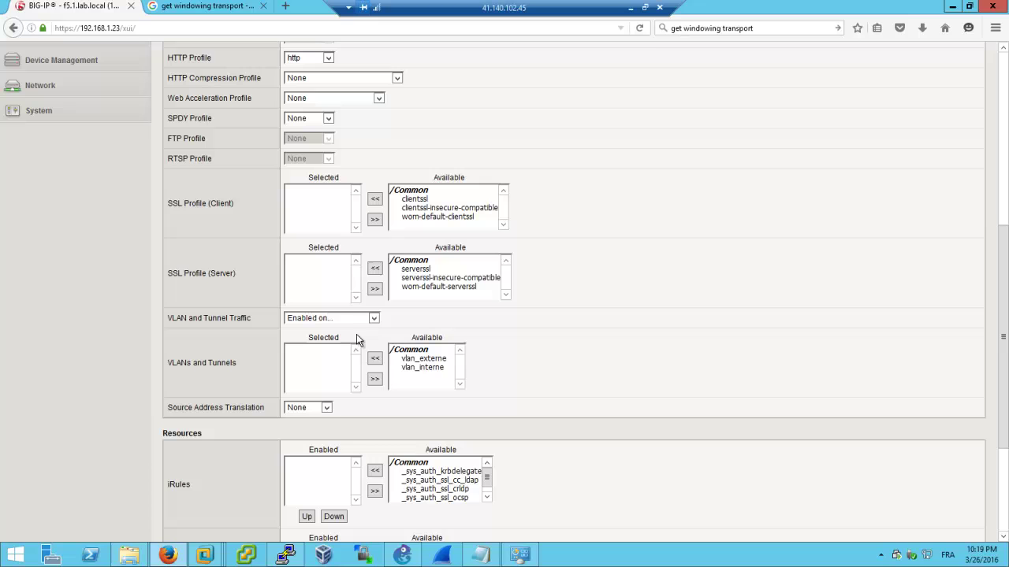
pyautogui.click(423, 359)
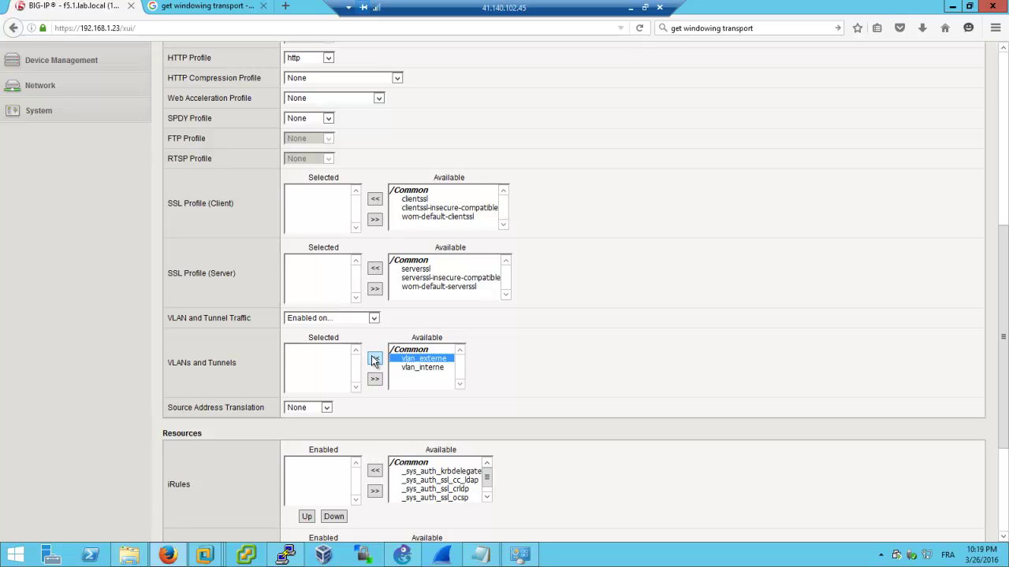
pyautogui.click(375, 360)
# - Set the virtual server's source address translation to Auto Map
pyautogui.scroll(-4, 341, 383)
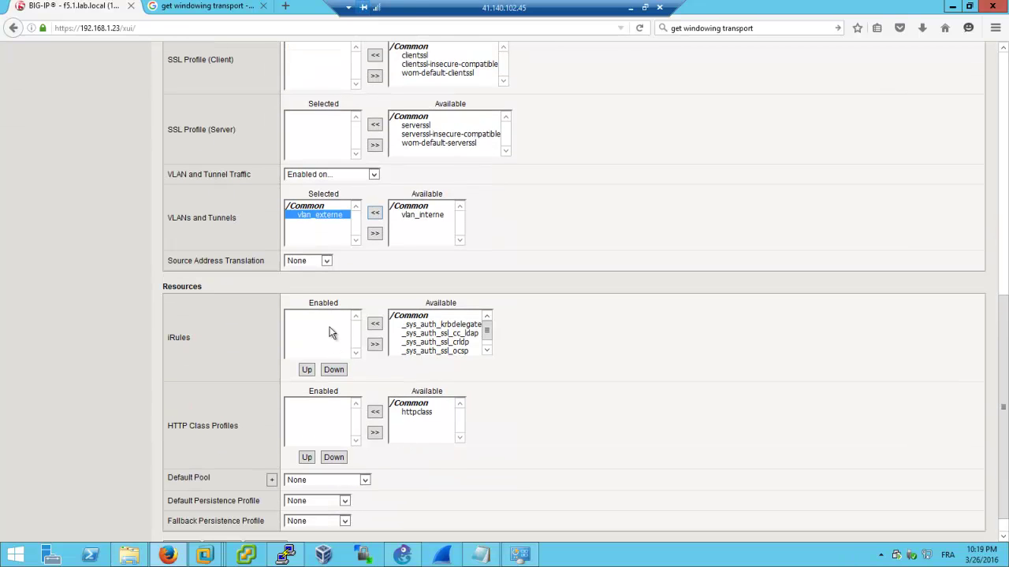
pyautogui.click(326, 262)
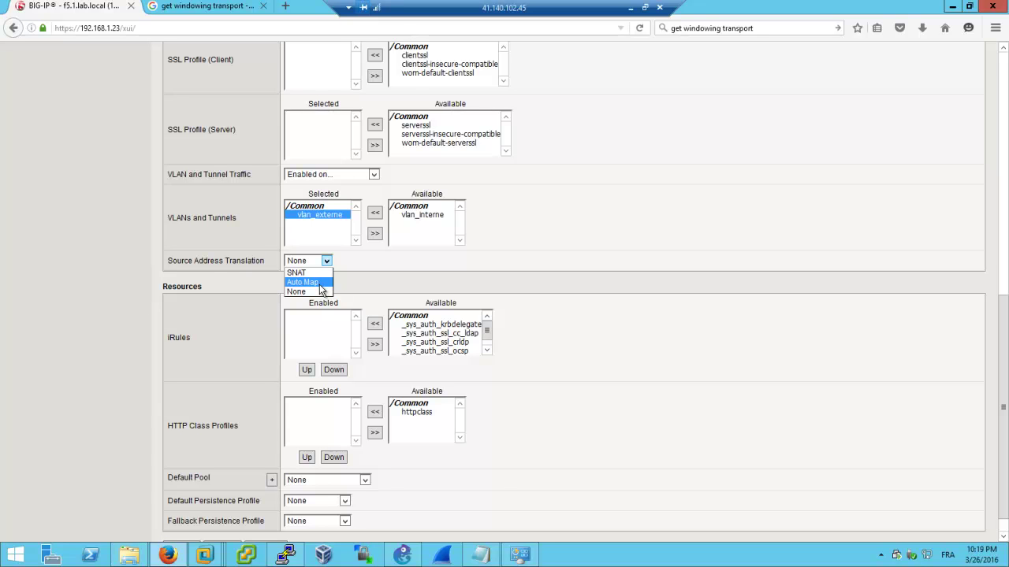
pyautogui.click(316, 283)
# - Review the iRules resources, assign web_servers_pool as the default pool and finish creating the virtual server
pyautogui.scroll(-1, 525, 305)
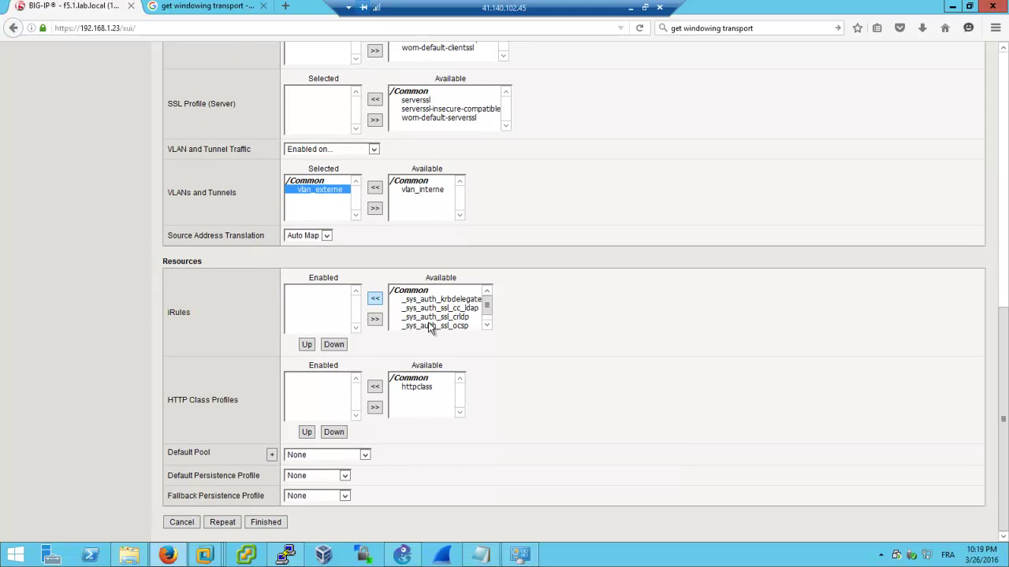
pyautogui.scroll(-1, 462, 315)
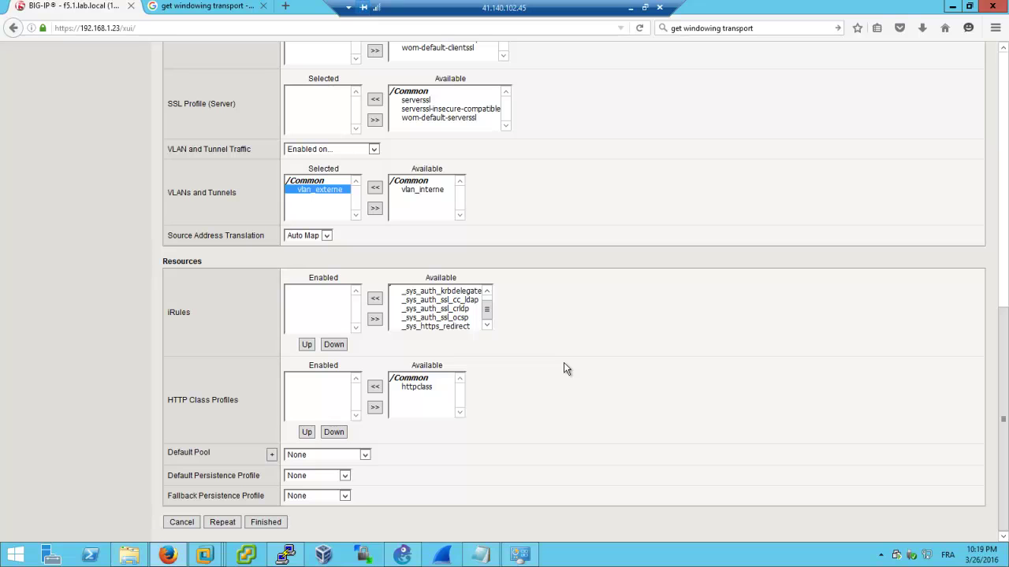
pyautogui.scroll(1, 473, 313)
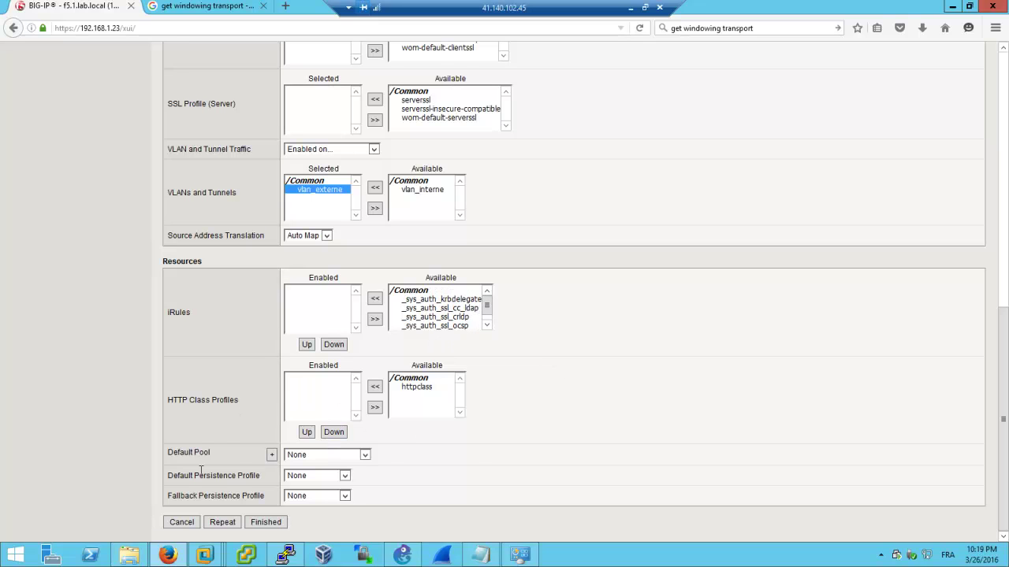
pyautogui.click(344, 457)
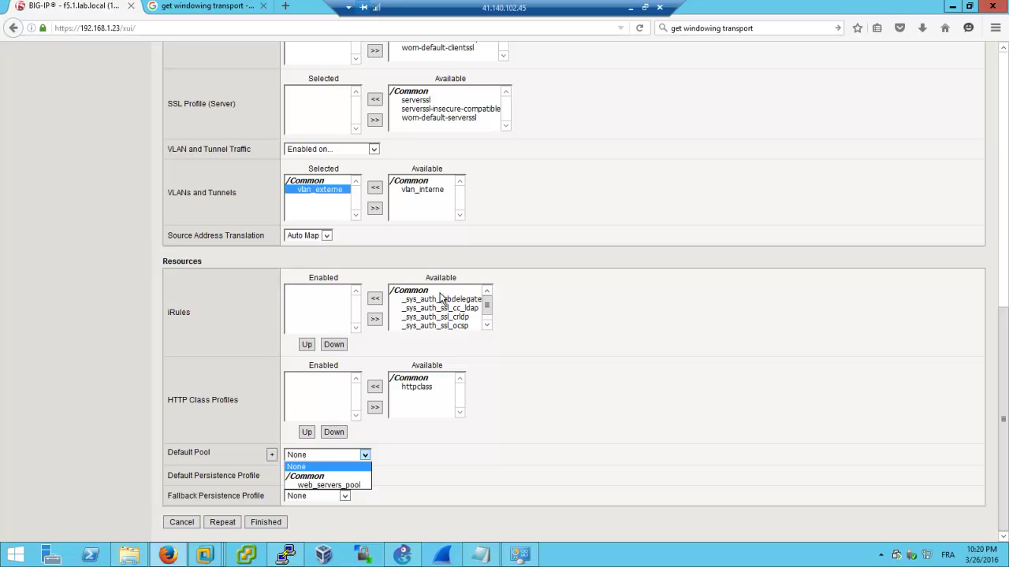
pyautogui.click(343, 486)
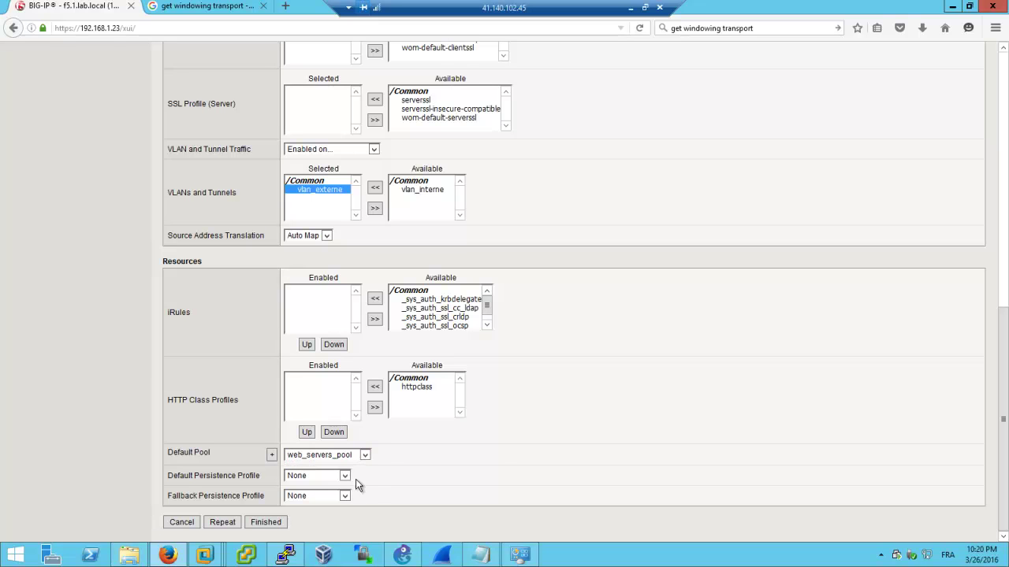
pyautogui.click(257, 524)
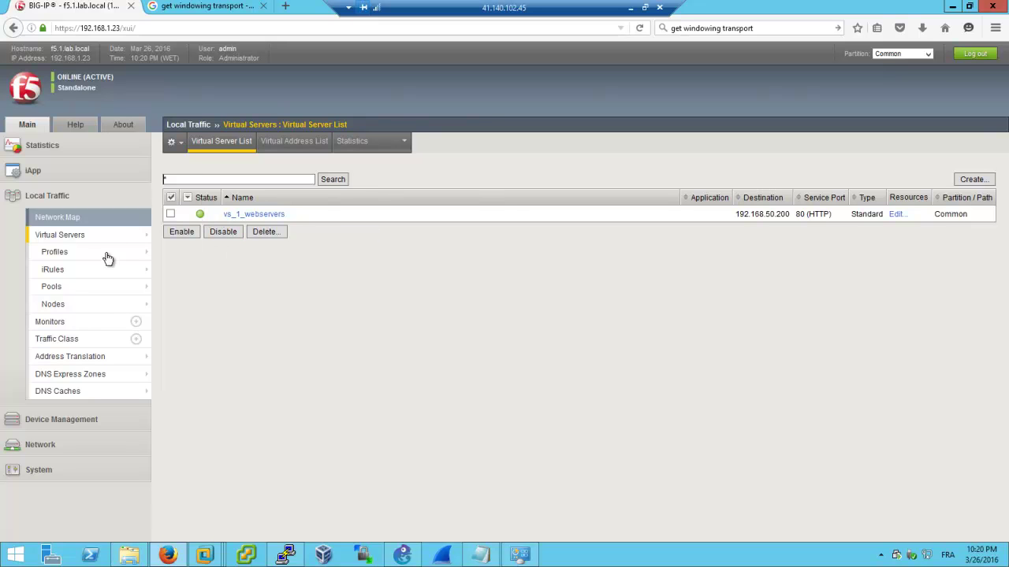
# - Check the status of the pool, its nodes and the new virtual server in their Local Traffic lists
pyautogui.moveTo(101, 291)
pyautogui.click(189, 287)
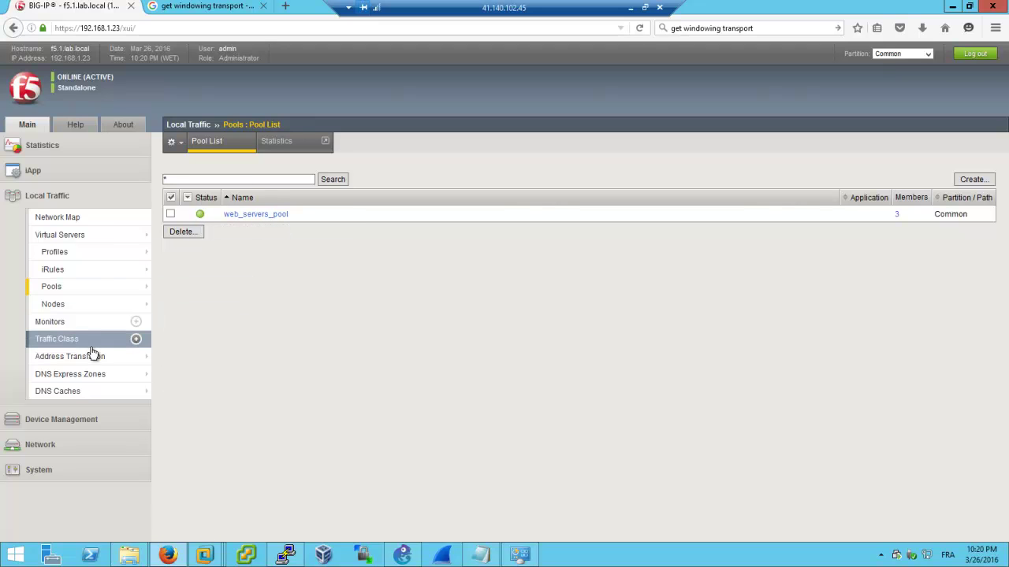
pyautogui.moveTo(92, 314)
pyautogui.click(178, 304)
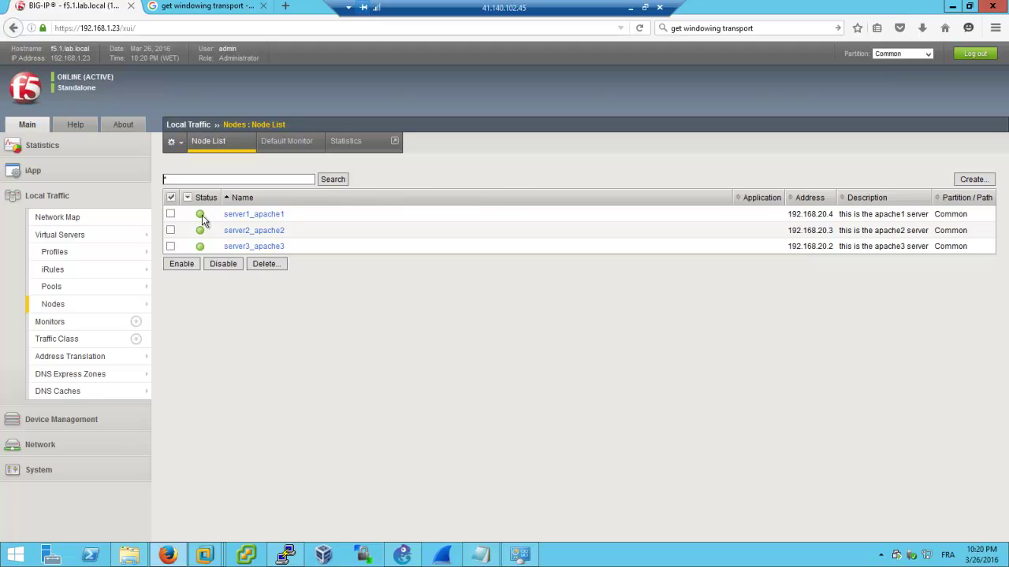
pyautogui.moveTo(85, 289)
pyautogui.click(176, 286)
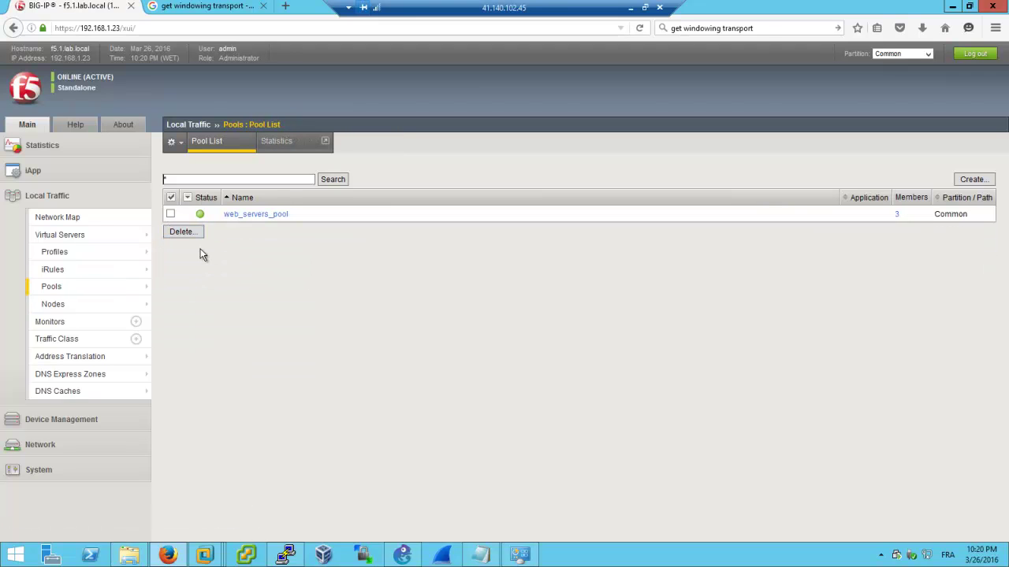
pyautogui.moveTo(93, 253)
pyautogui.moveTo(97, 234)
pyautogui.click(193, 234)
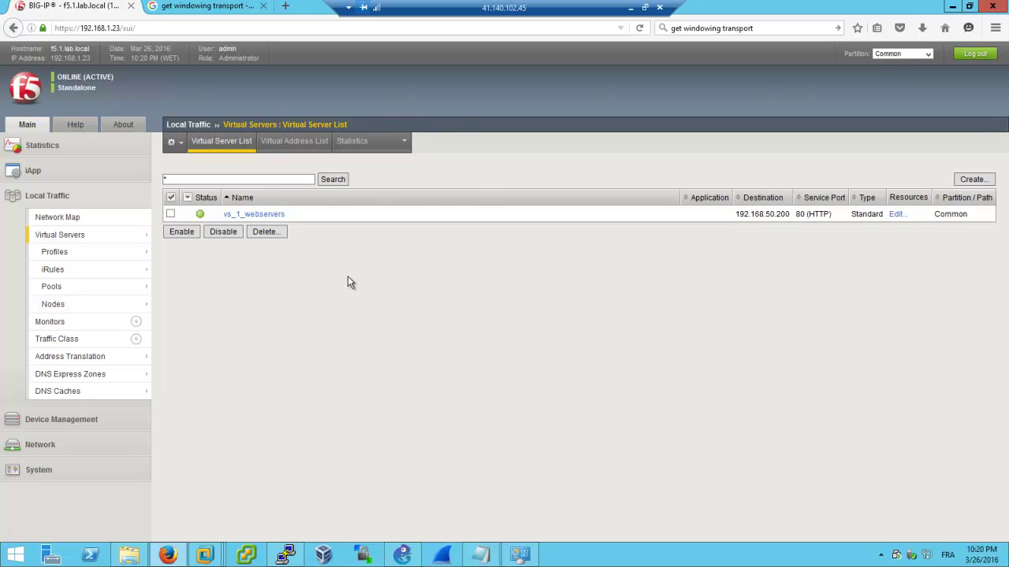
# - Copy the destination address 192.168.50.200 of vs_1_webservers from the virtual server list
pyautogui.moveTo(734, 215); pyautogui.dragTo(694, 240)
pyautogui.click(784, 247)
pyautogui.moveTo(736, 214); pyautogui.dragTo(790, 219)
pyautogui.rightClick(763, 214)
pyautogui.click(780, 223)
pyautogui.click(732, 267)
# - Switch to PowerPoint, start the slide show at the F5 topology slide and choose the pen for annotating
pyautogui.click(630, 7)
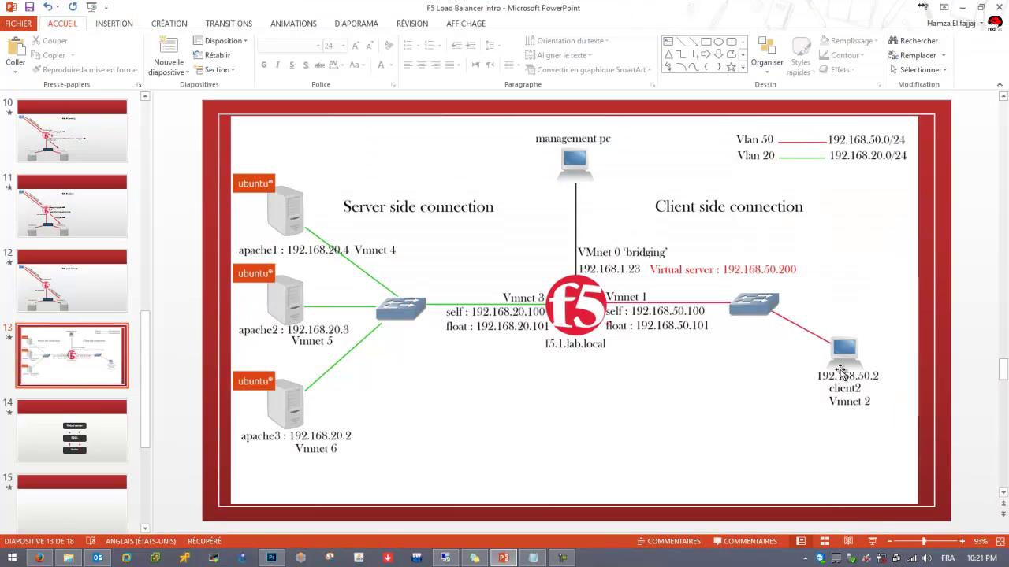
pyautogui.click(872, 542)
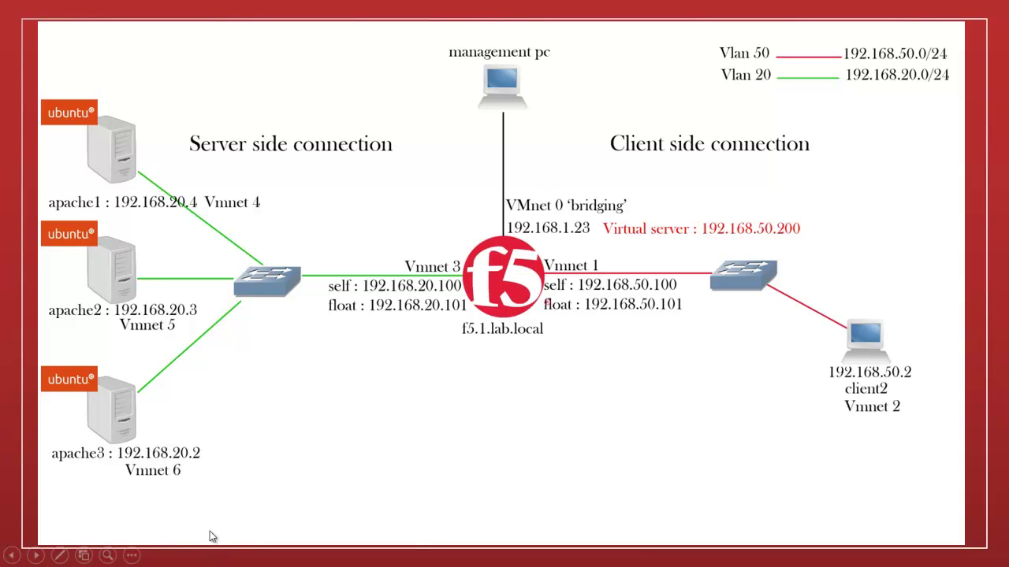
pyautogui.click(59, 556)
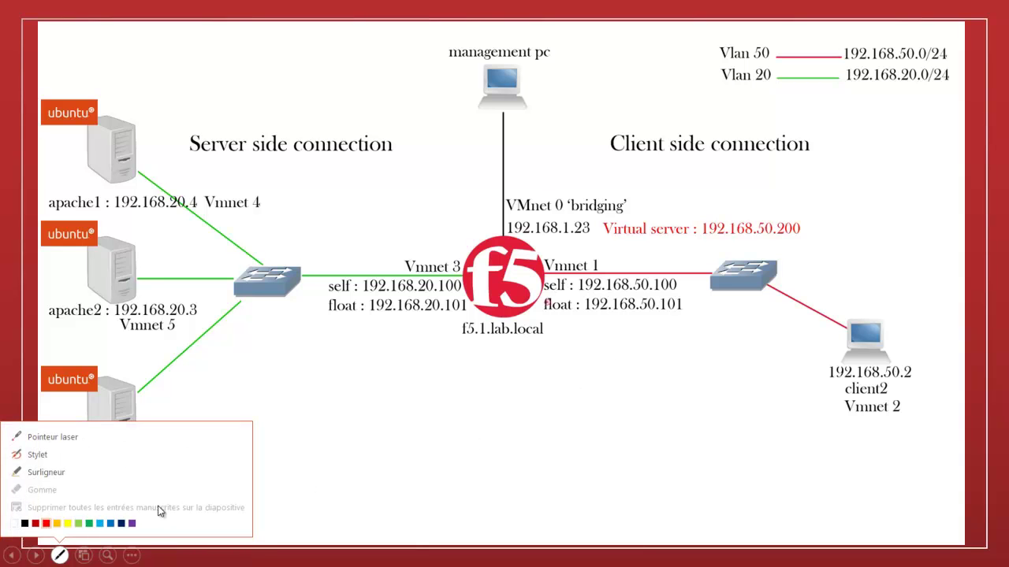
pyautogui.click(59, 457)
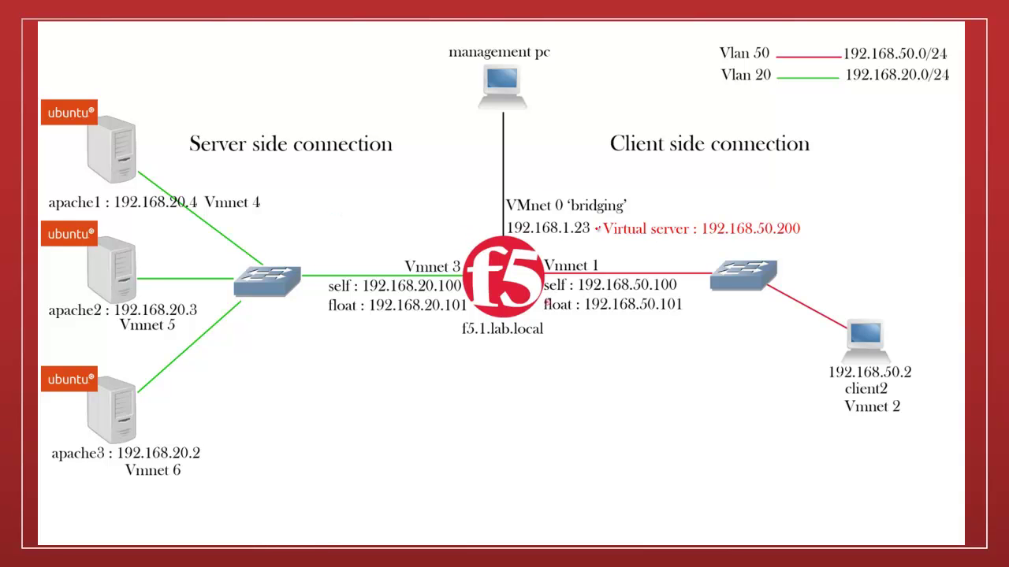
# - Draw arrows from the F5 to apache1, apache2 and apache3, and from client2 to the virtual server address
pyautogui.moveTo(463, 244)
pyautogui.mouseDown()
pyautogui.moveTo(347, 243)
pyautogui.moveTo(269, 225)
pyautogui.moveTo(157, 167)
pyautogui.moveTo(162, 157)
pyautogui.mouseUp()
pyautogui.moveTo(462, 248); pyautogui.dragTo(142, 249)
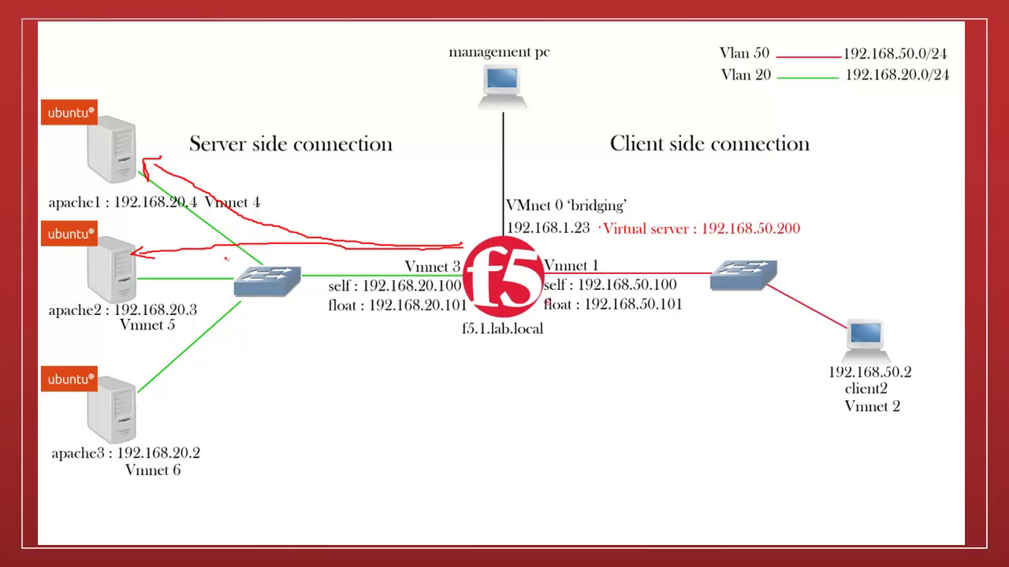
pyautogui.moveTo(463, 247)
pyautogui.mouseDown()
pyautogui.moveTo(214, 297)
pyautogui.moveTo(126, 370)
pyautogui.moveTo(153, 364)
pyautogui.mouseUp()
pyautogui.moveTo(378, 309); pyautogui.dragTo(387, 306)
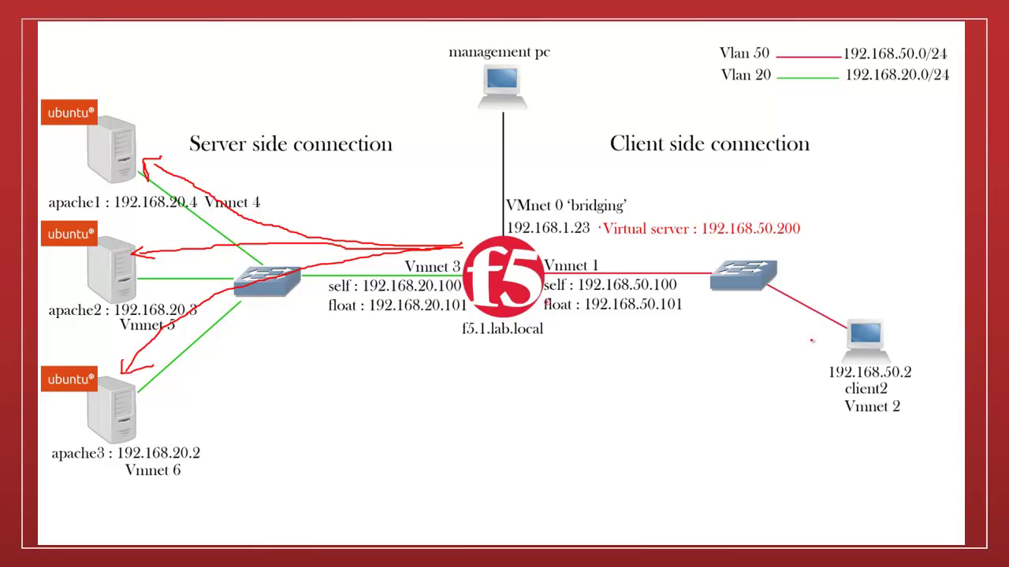
pyautogui.moveTo(838, 346); pyautogui.dragTo(786, 237)
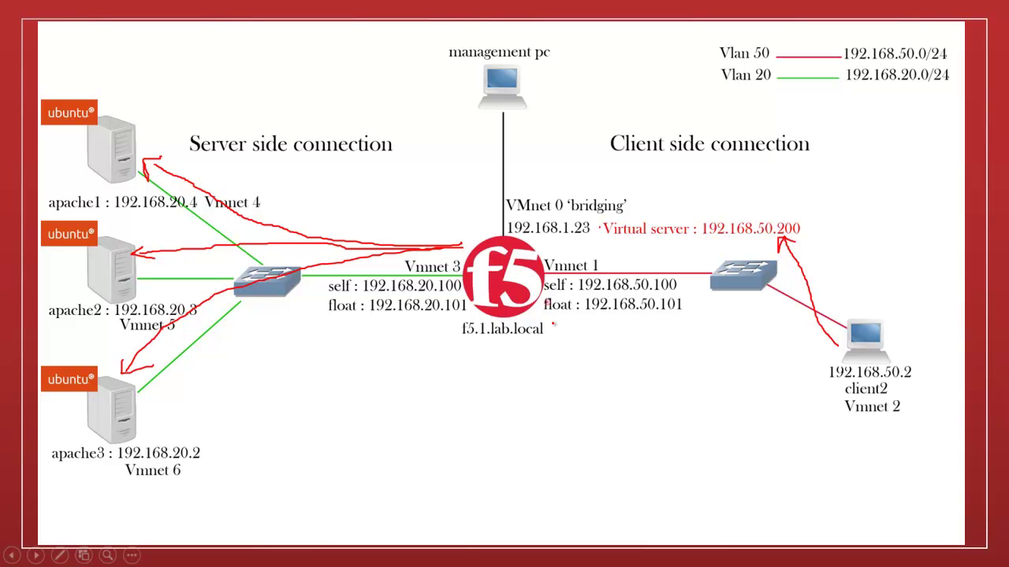
# - End the slide show without keeping the ink annotations and return to the remote desktop session
pyautogui.press('Escape')
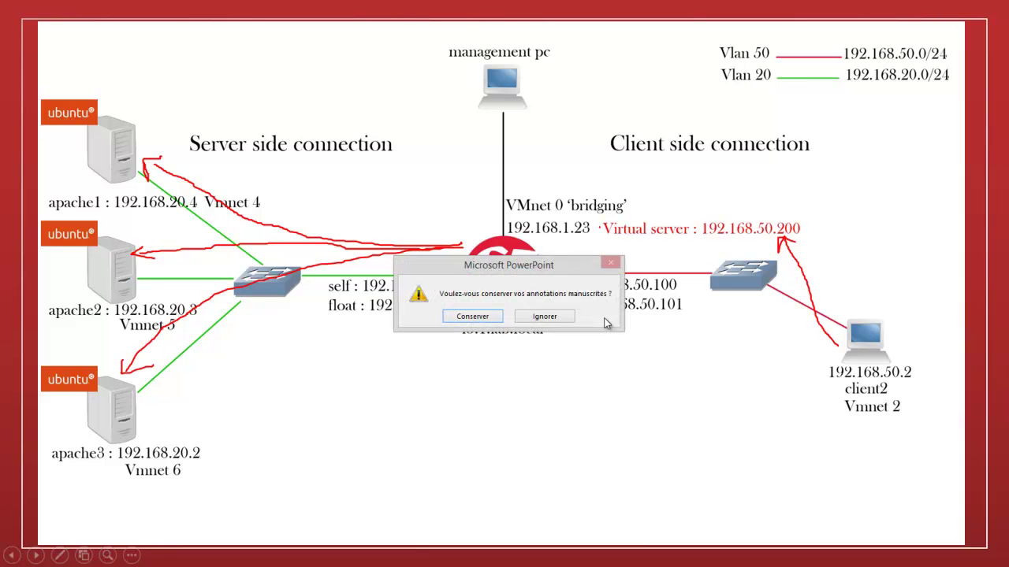
pyautogui.click(550, 318)
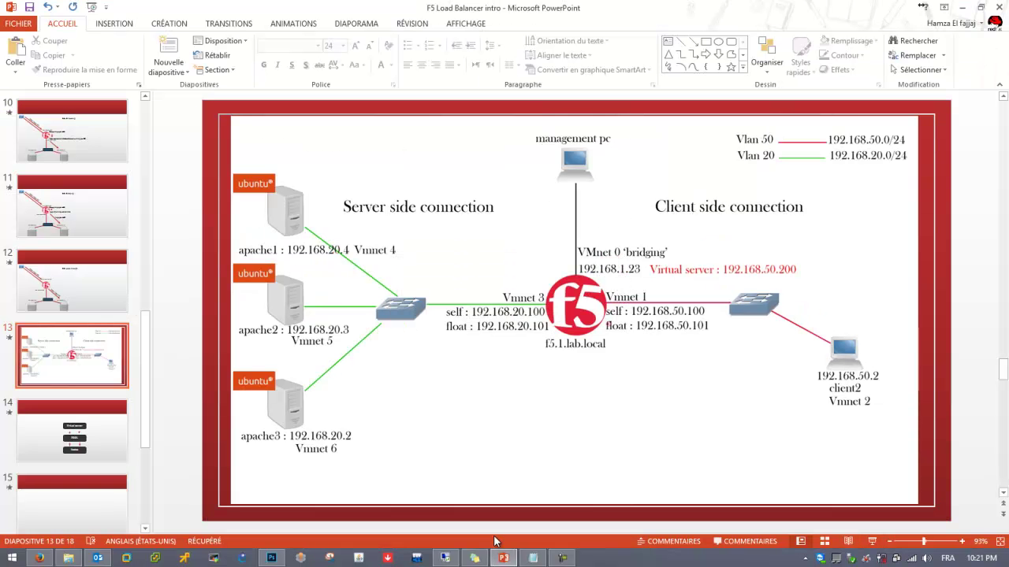
pyautogui.click(446, 558)
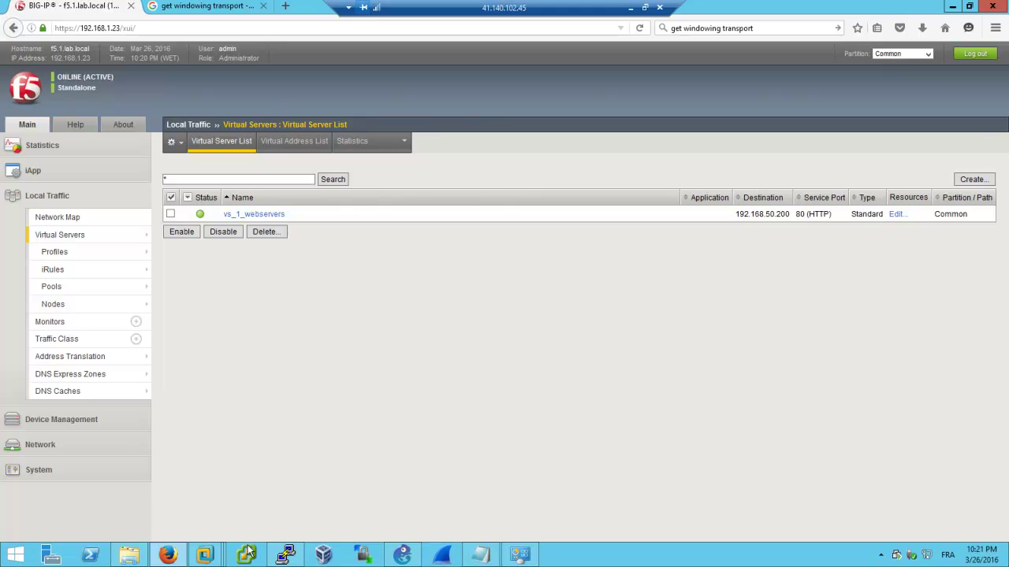
# - Switch to VMware Workstation, resume the Windows 7 client 2 x64 virtual machine and unlock its user session
pyautogui.moveTo(205, 556)
pyautogui.click(738, 469)
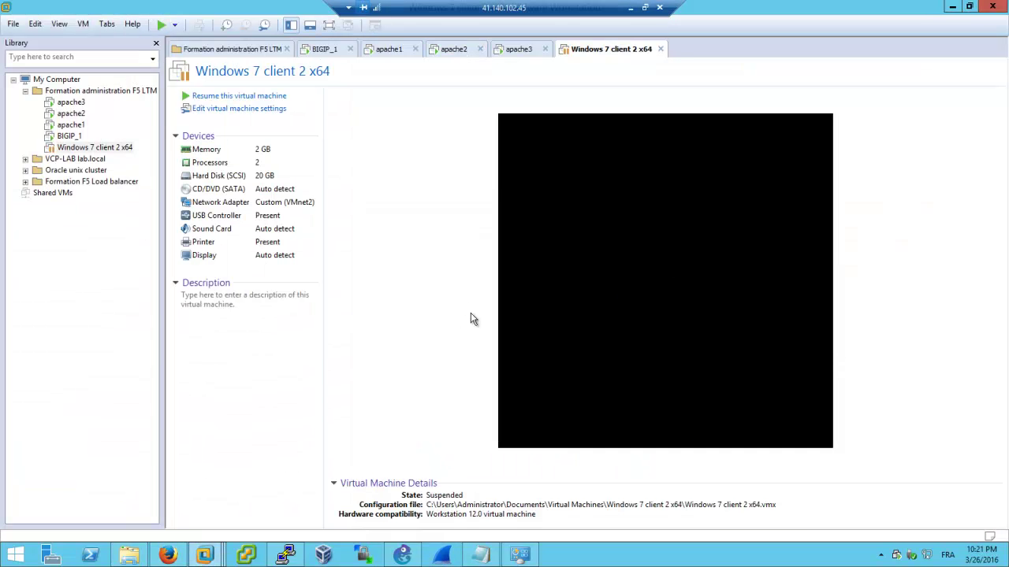
pyautogui.click(538, 206)
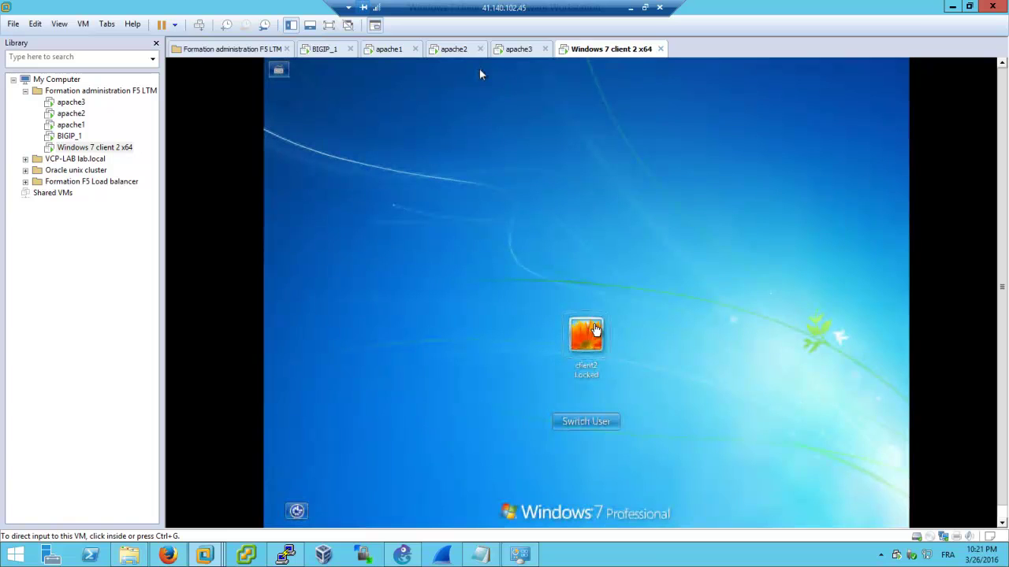
pyautogui.click(481, 73)
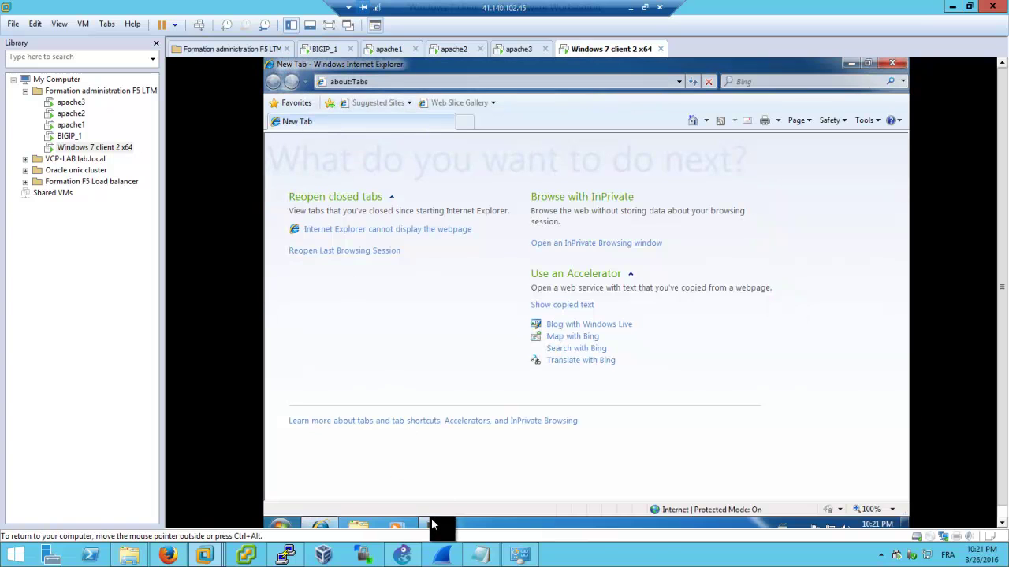
# - Bring up the client's command prompt and ping the virtual server at 192.168.50.200
pyautogui.click(432, 522)
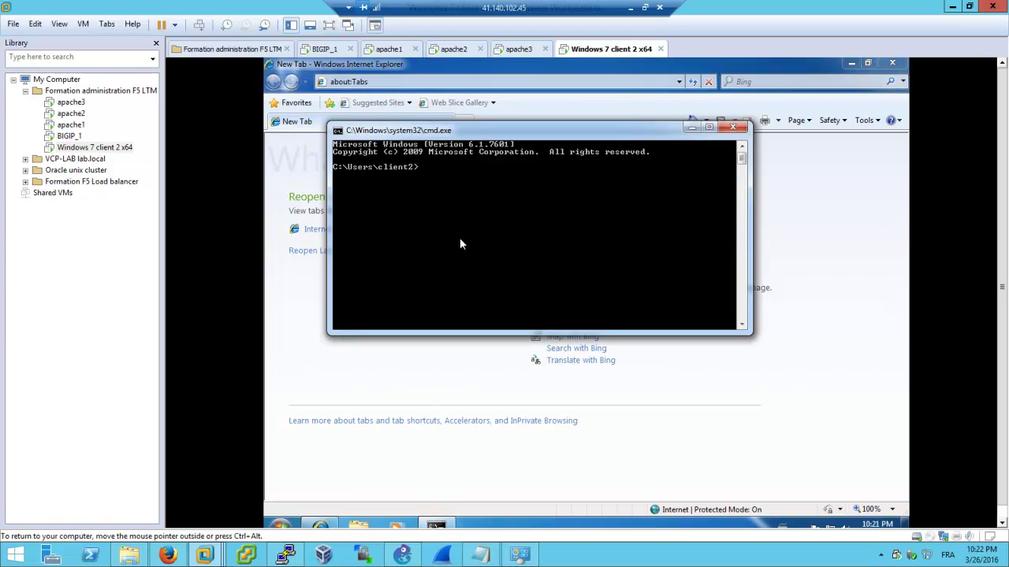
pyautogui.write('ping')
pyautogui.rightClick(471, 236)
pyautogui.click(482, 272)
pyautogui.press('Return')
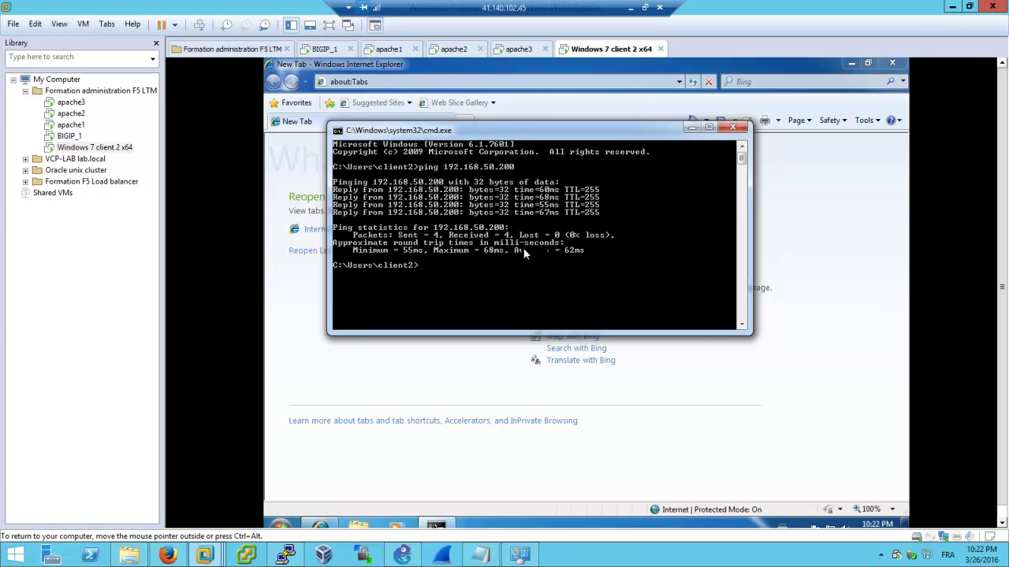
# - Browse to the virtual server at 192.168.50.200 in the client's Internet Explorer
pyautogui.click(570, 82)
pyautogui.write('192.168.50.200')
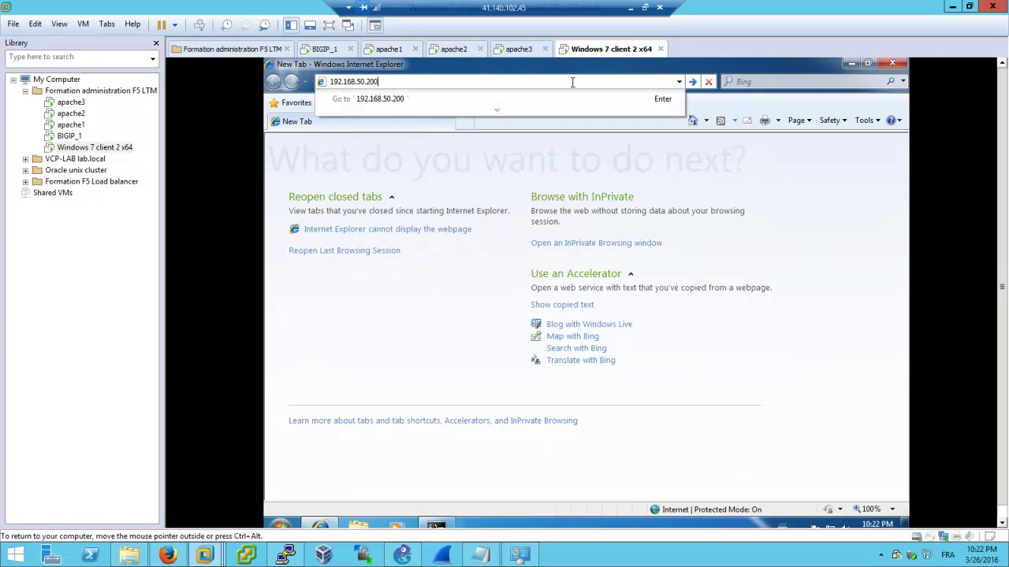